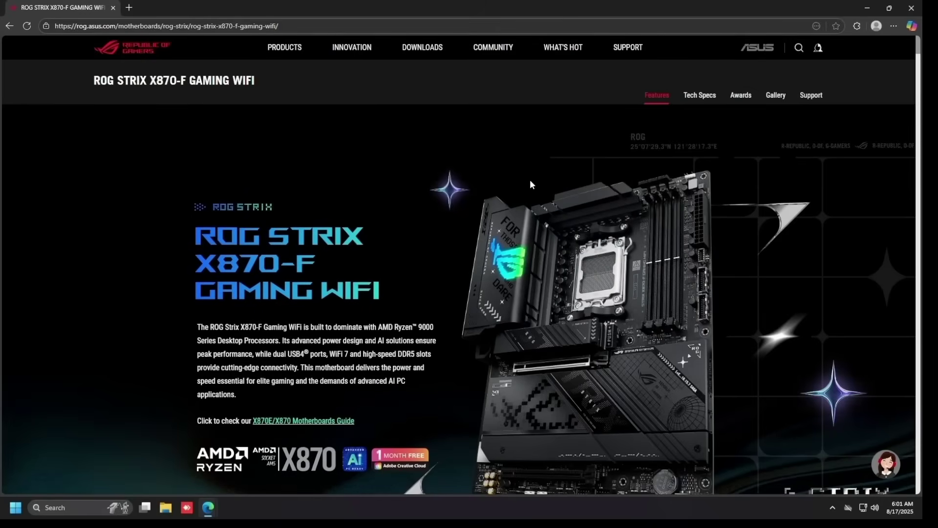
# Open the motherboard's support page and check the system details in System Information (msinfo32).
pyautogui.click(815, 96)
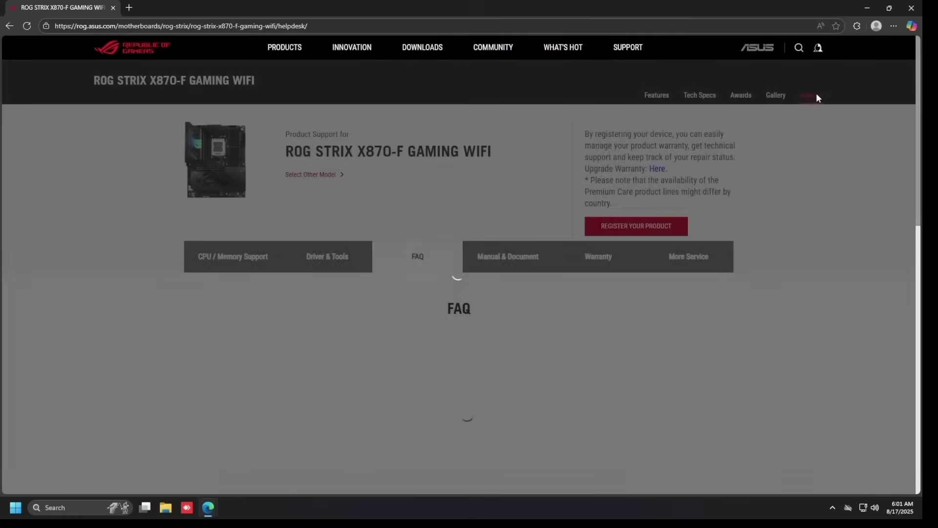
pyautogui.press('super+s')
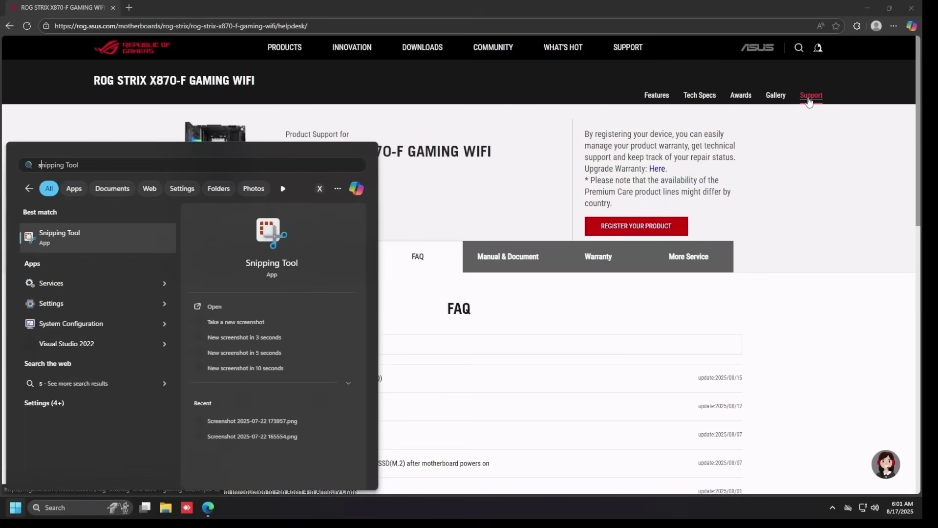
pyautogui.write('msinfo32')
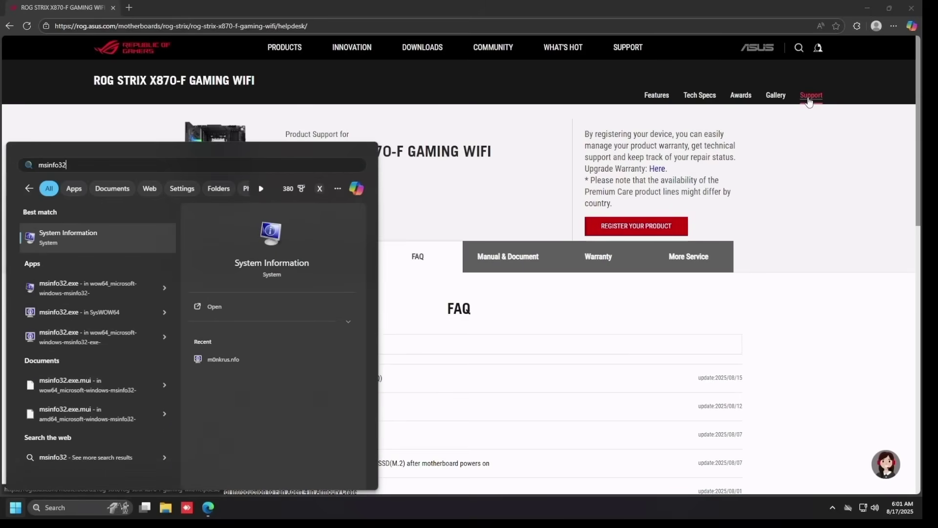
pyautogui.press('Return')
pyautogui.click(130, 481)
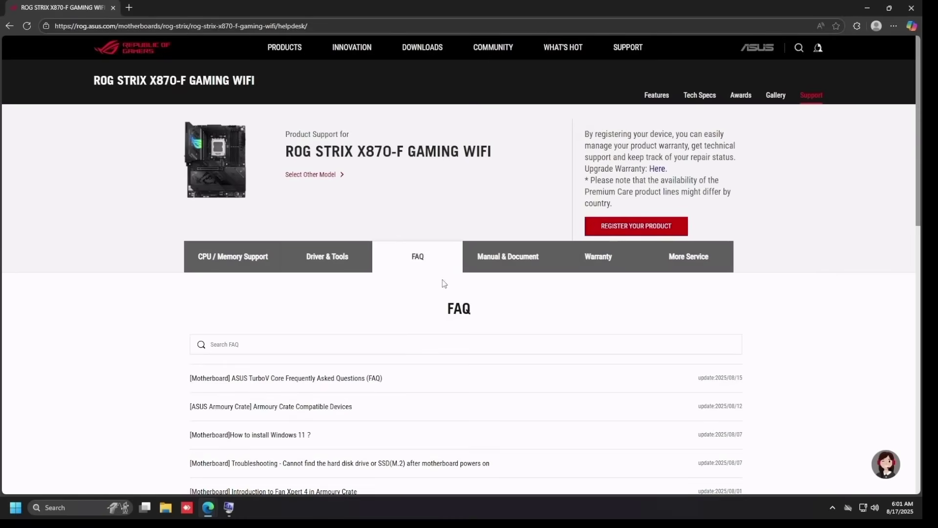
# Download BIOS version 1605 from the full BIOS & FIRMWARE list.
pyautogui.click(315, 264)
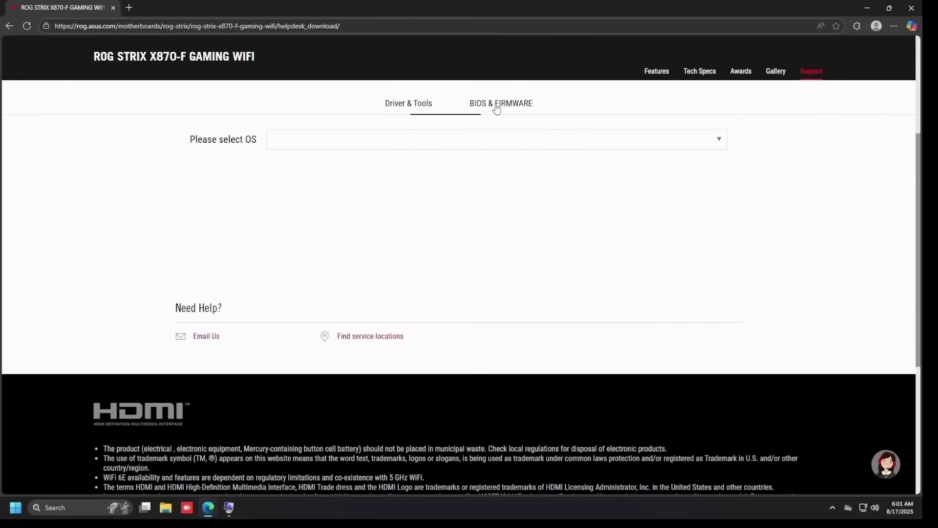
pyautogui.click(496, 103)
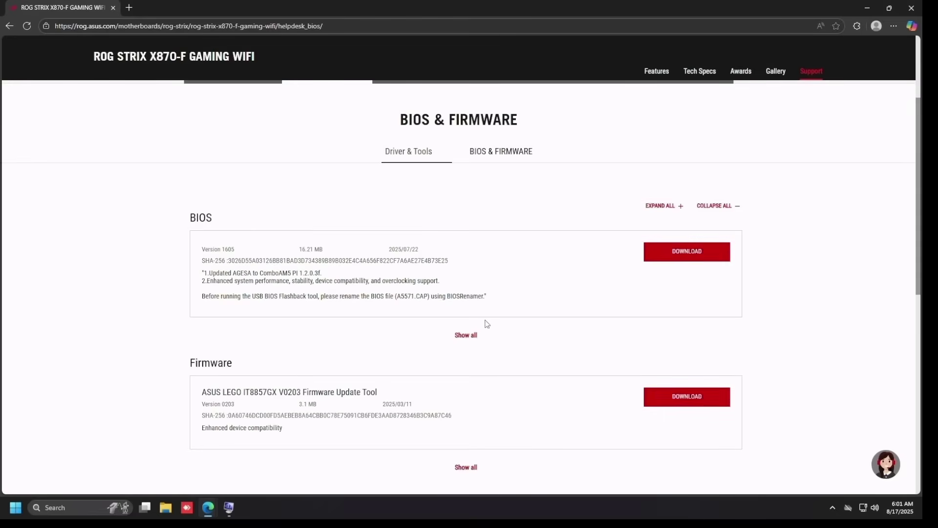
pyautogui.click(466, 337)
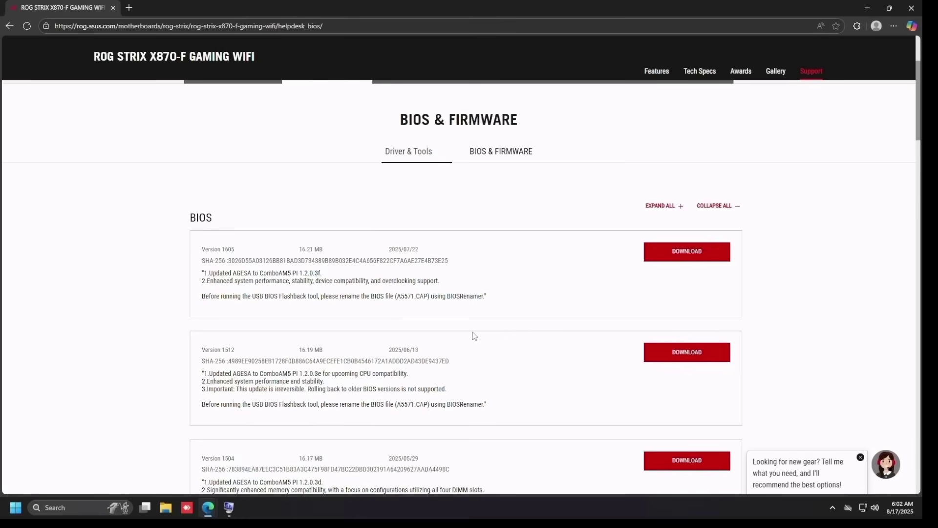
pyautogui.click(706, 254)
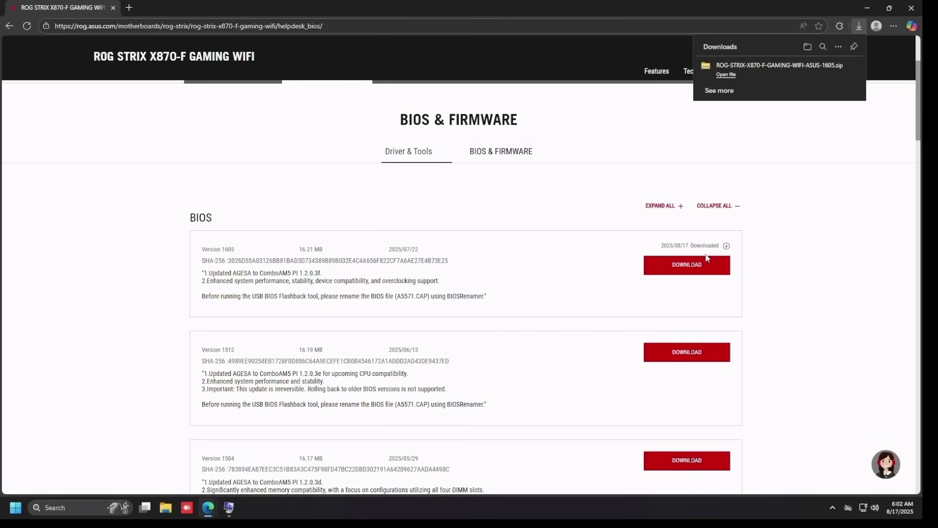
# In Disk Management, shrink the STOCK (C:) volume by 100 MB.
pyautogui.click(54, 507)
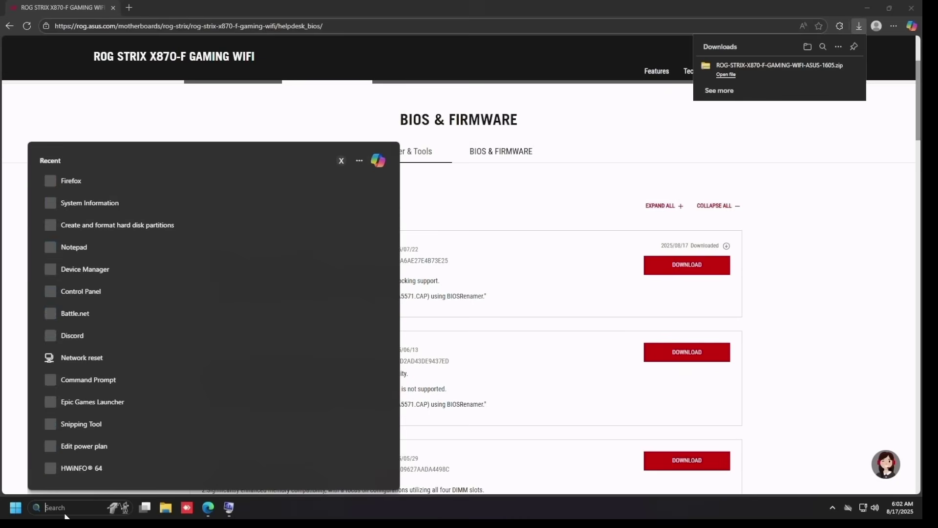
pyautogui.write('disk')
pyautogui.write(' management')
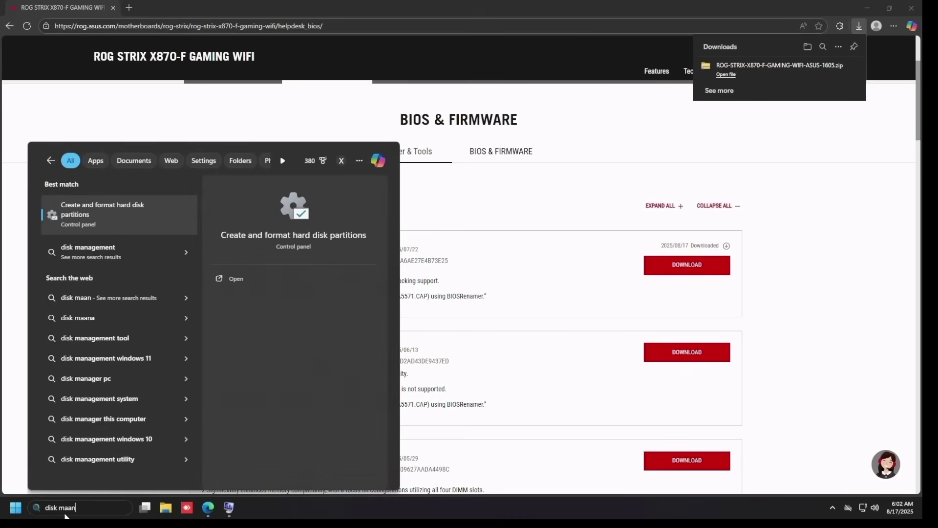
pyautogui.press('Return')
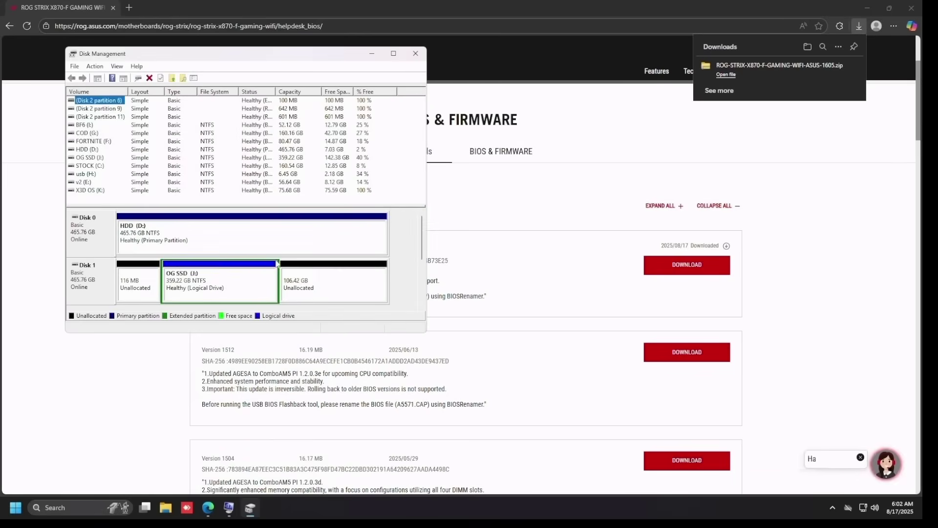
pyautogui.click(422, 277)
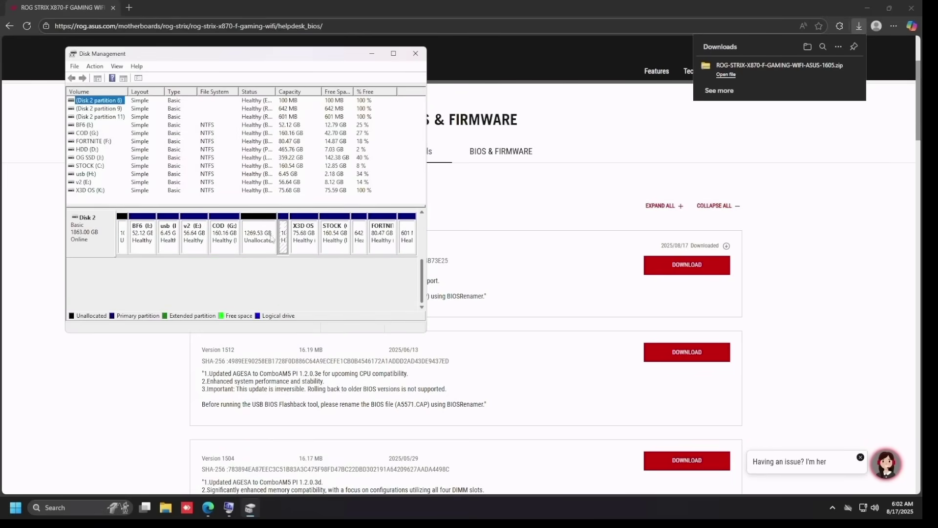
pyautogui.rightClick(336, 235)
pyautogui.click(369, 311)
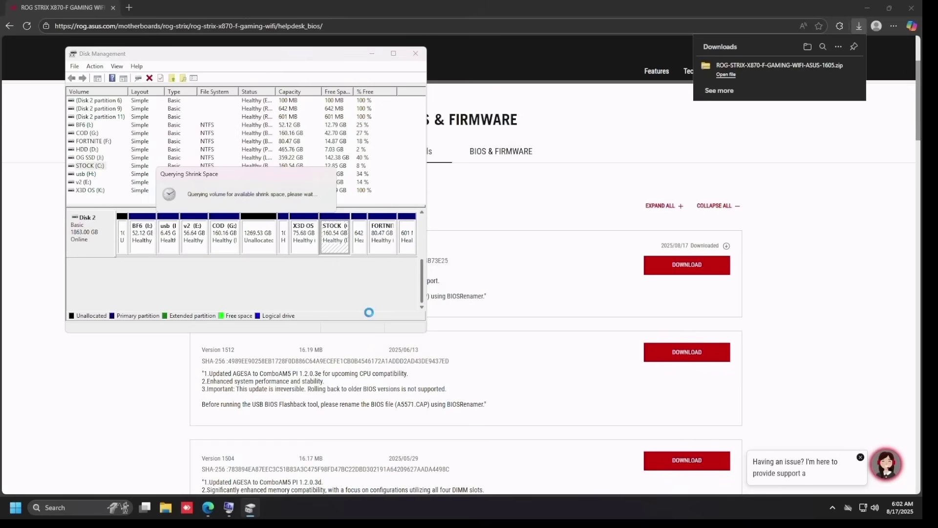
pyautogui.write('1')
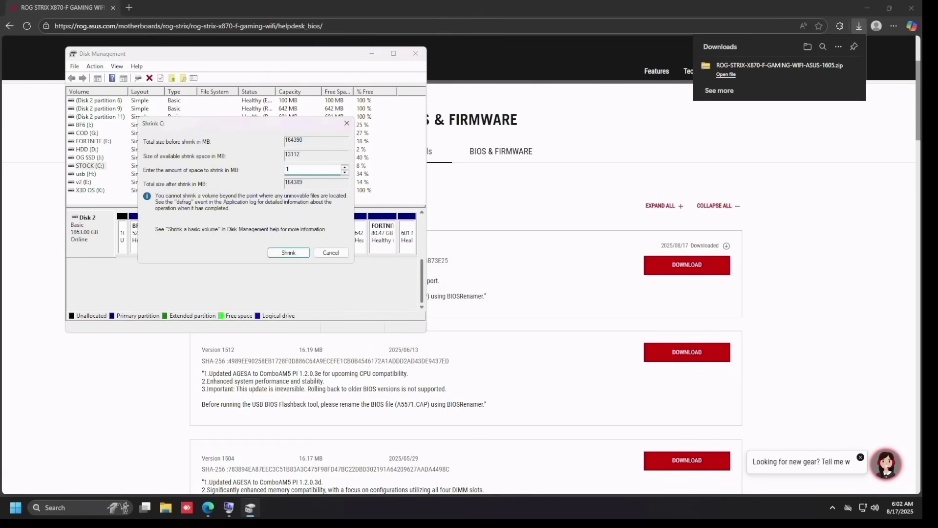
pyautogui.write('00')
pyautogui.click(275, 250)
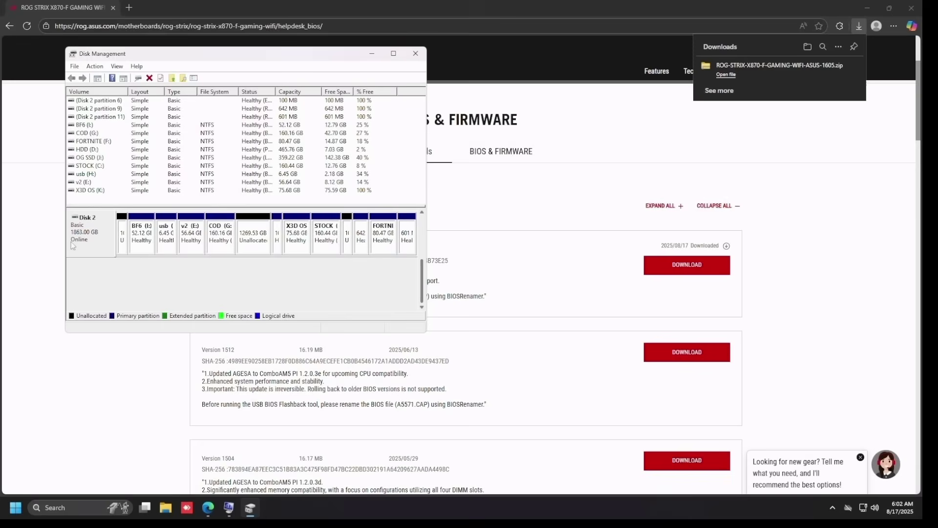
# Create a new FAT32 simple volume labelled BIOS as drive L: in the unallocated space.
pyautogui.rightClick(348, 233)
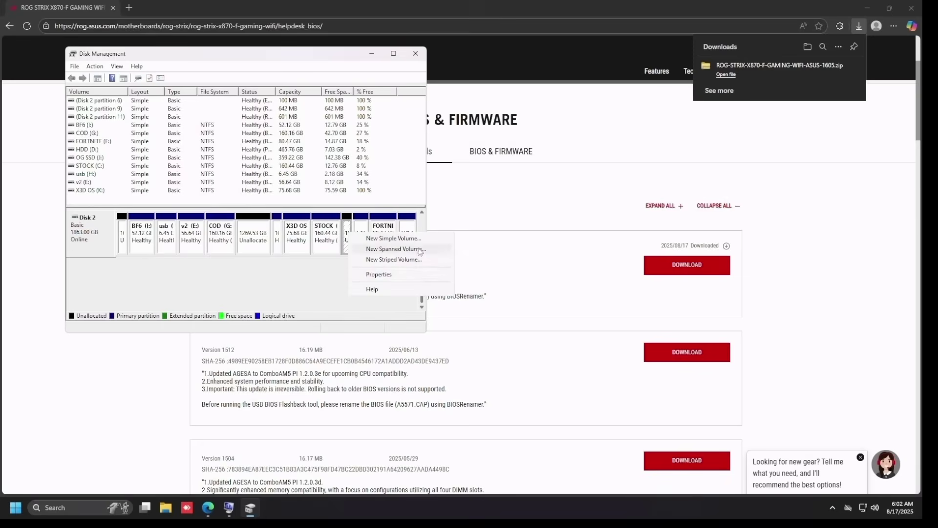
pyautogui.click(390, 238)
pyautogui.click(252, 272)
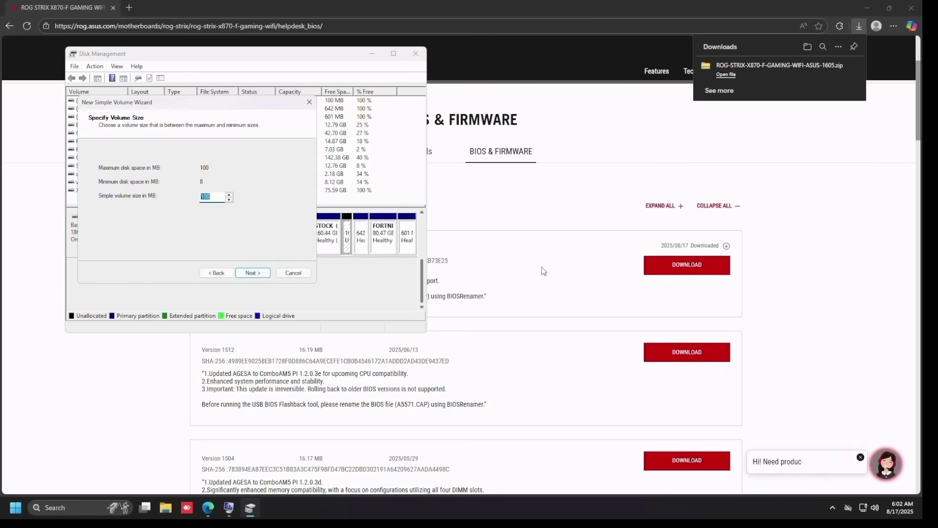
pyautogui.click(246, 272)
pyautogui.click(250, 274)
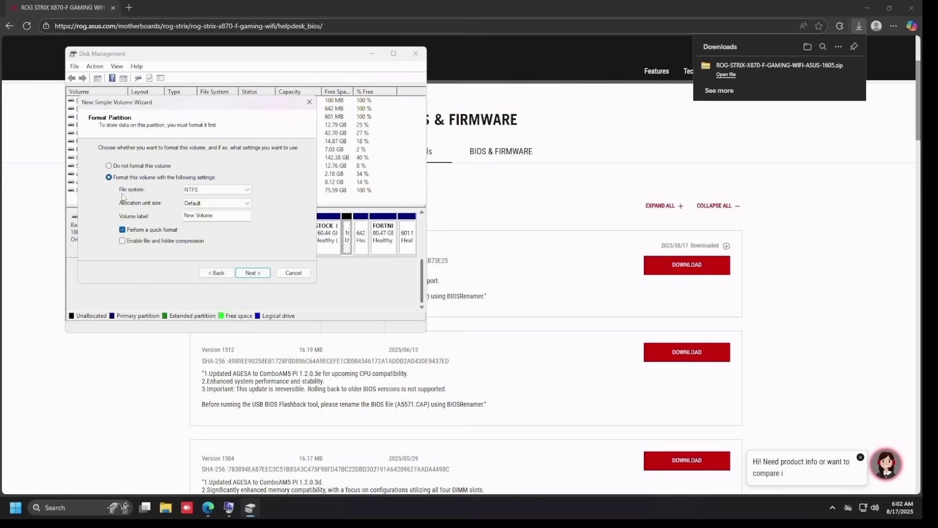
pyautogui.click(211, 189)
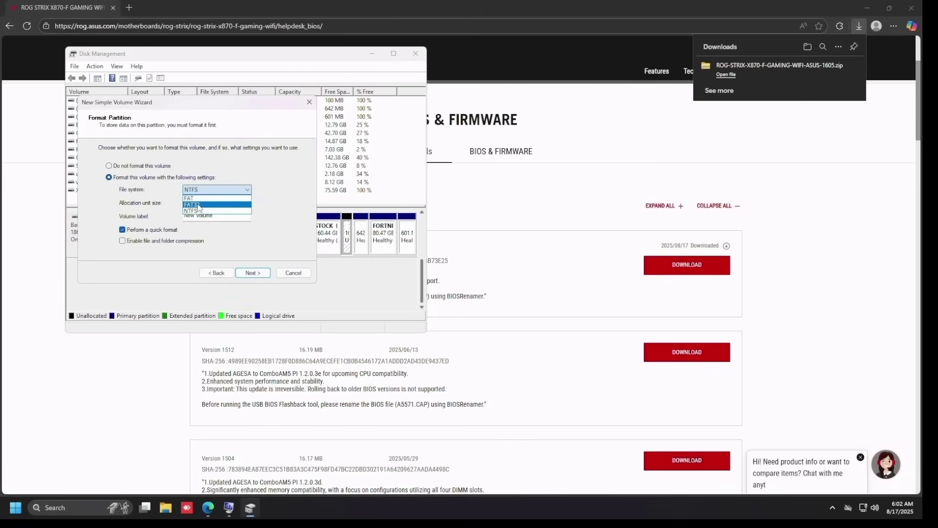
pyautogui.click(201, 206)
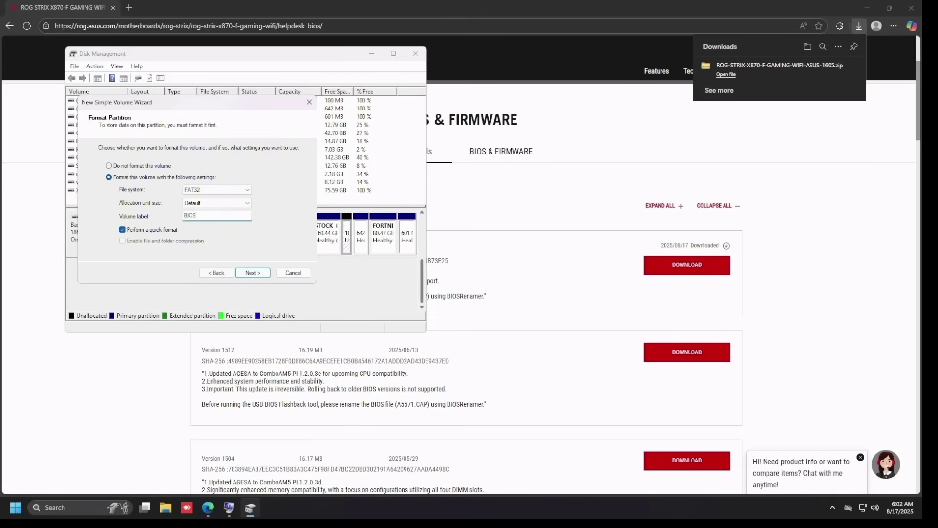
pyautogui.click(244, 272)
pyautogui.click(250, 272)
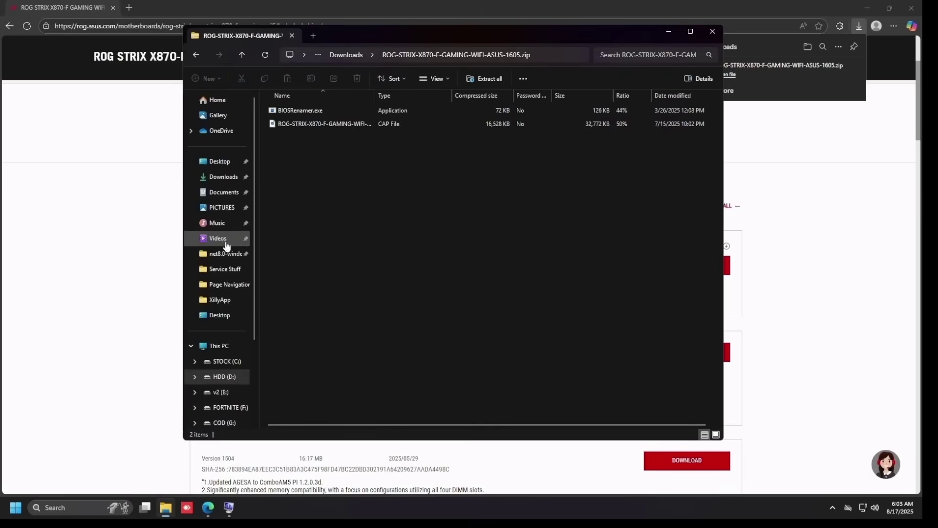
# Copy BIOSRenamer.exe and the 1605 CAP file to BIOS (L:) and open the drive to verify.
pyautogui.moveTo(433, 239); pyautogui.dragTo(232, 389)
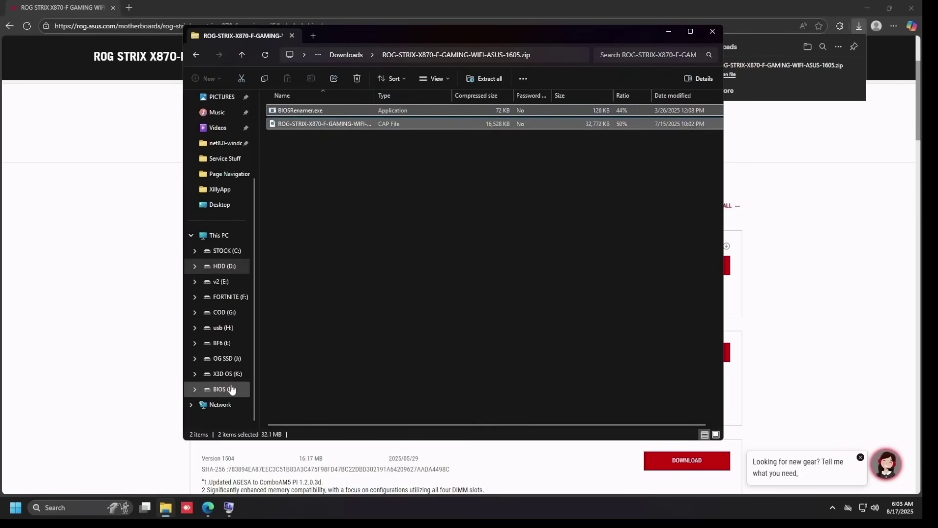
pyautogui.click(216, 236)
pyautogui.click(362, 201)
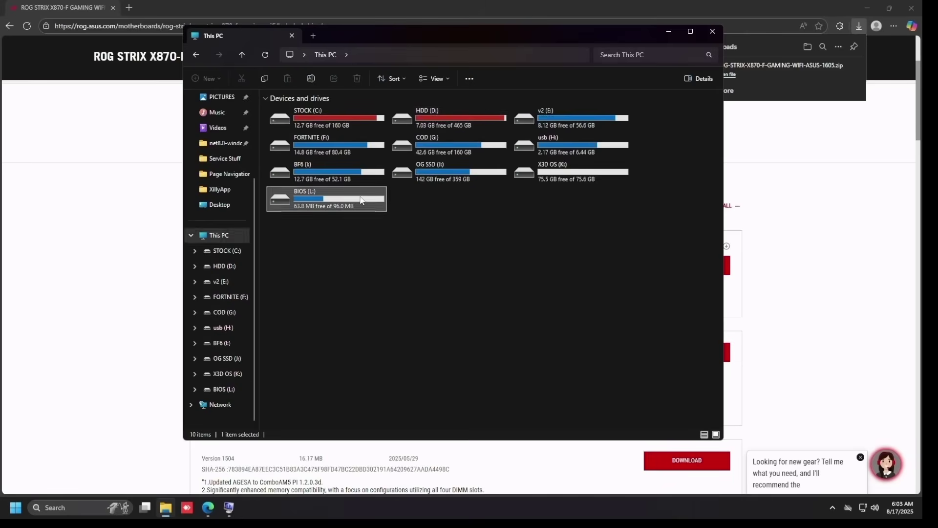
pyautogui.doubleClick(362, 200)
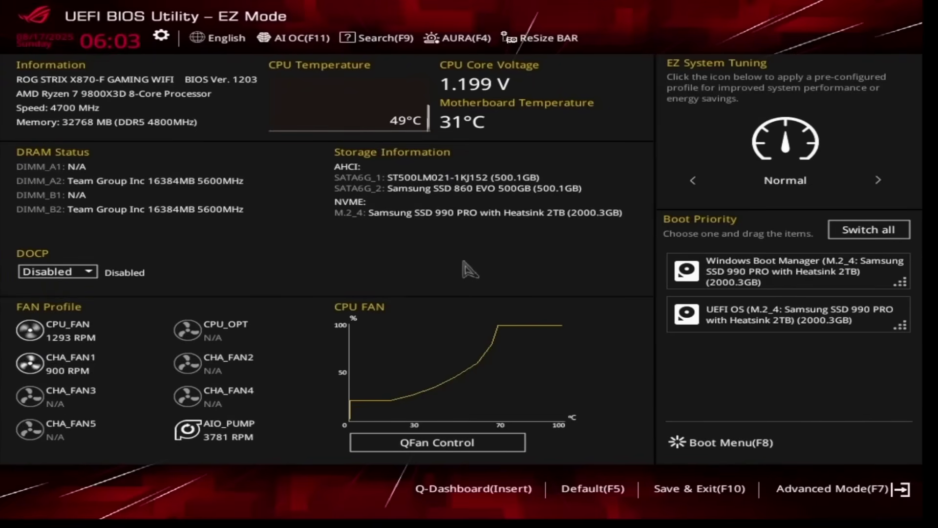
# Switch to Advanced Mode and open the ASUS EZ Flash 3 Utility from Tool.
pyautogui.press('F7')
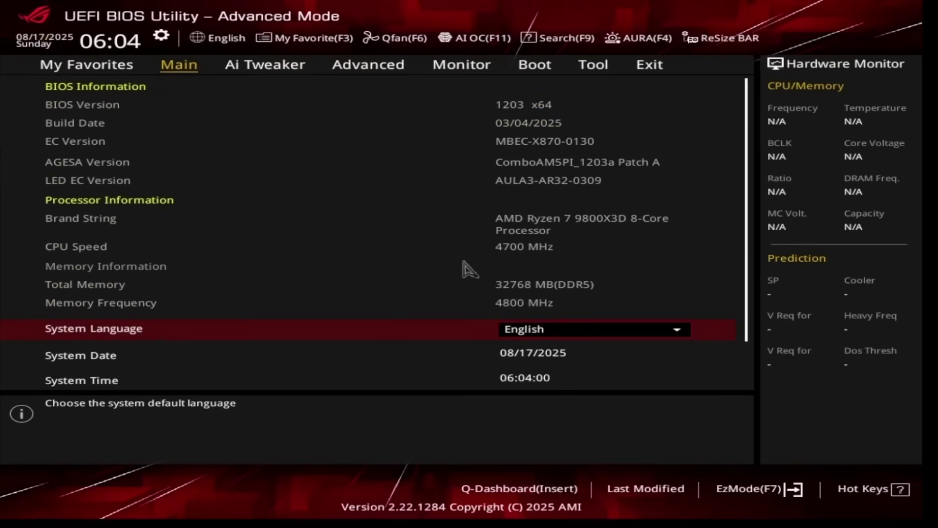
pyautogui.press('Right')
pyautogui.press('Right')
pyautogui.press('Right')
pyautogui.press('Right')
pyautogui.press('Right')
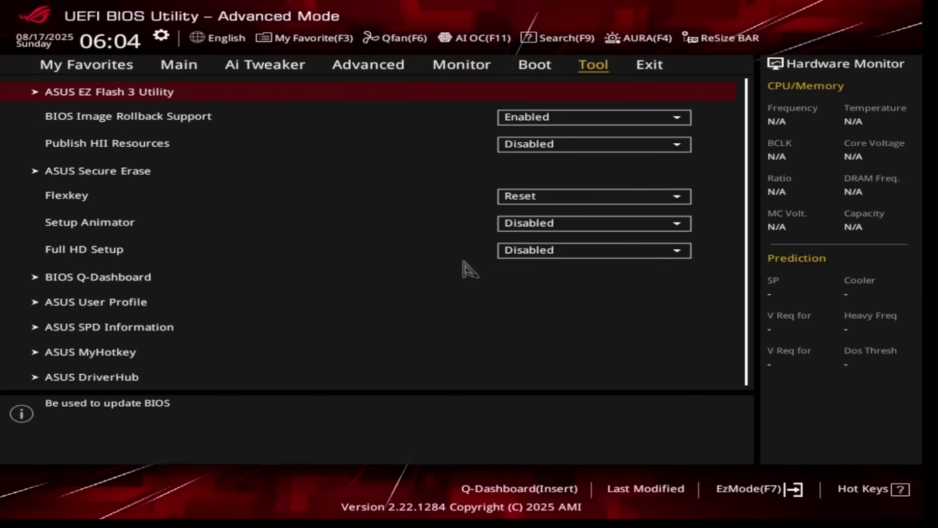
pyautogui.press('Down')
pyautogui.press('Up')
pyautogui.press('Return')
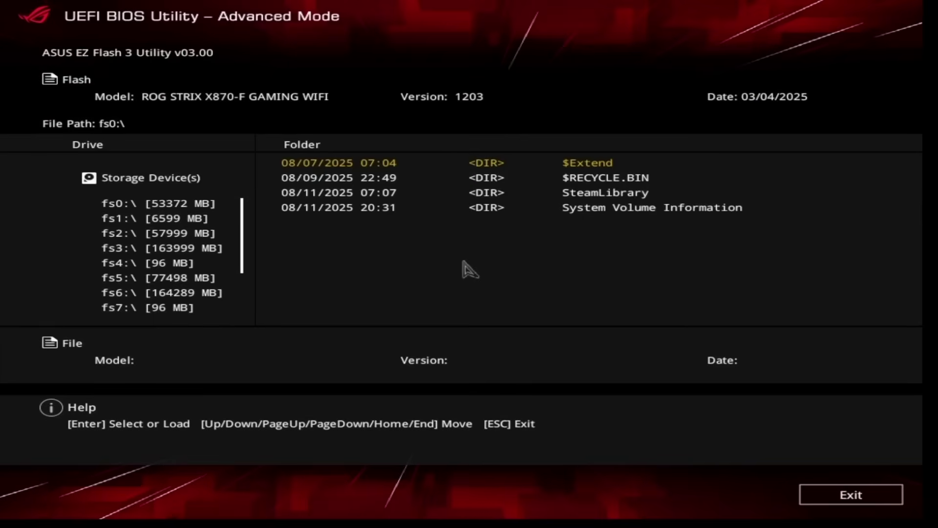
# Select the 1605 CAP file on the 96 MB drive and confirm the prompts to start flashing.
pyautogui.press('Down')
pyautogui.press('Down')
pyautogui.press('Down')
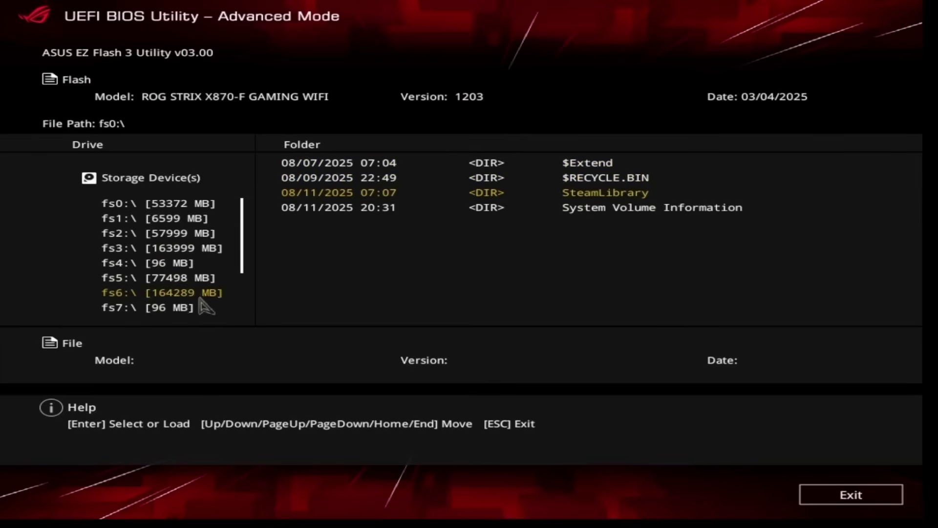
pyautogui.click(147, 293)
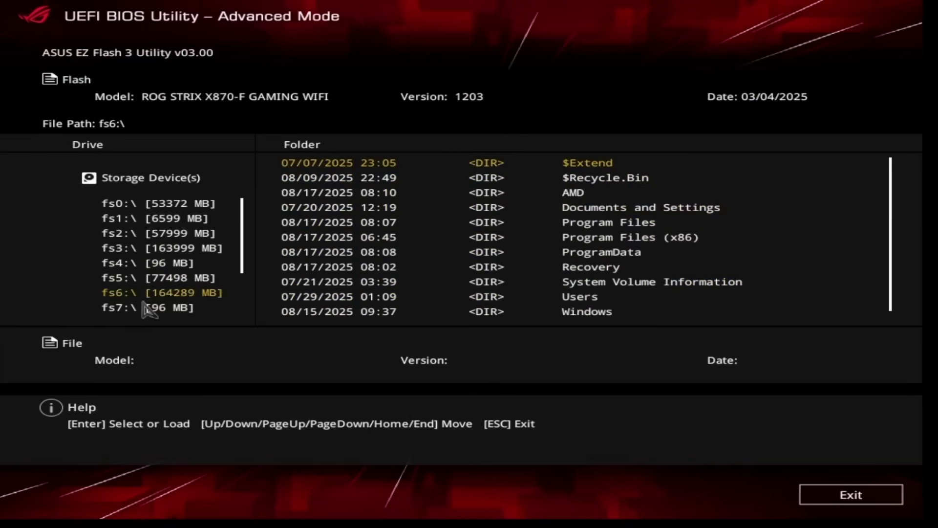
pyautogui.click(146, 308)
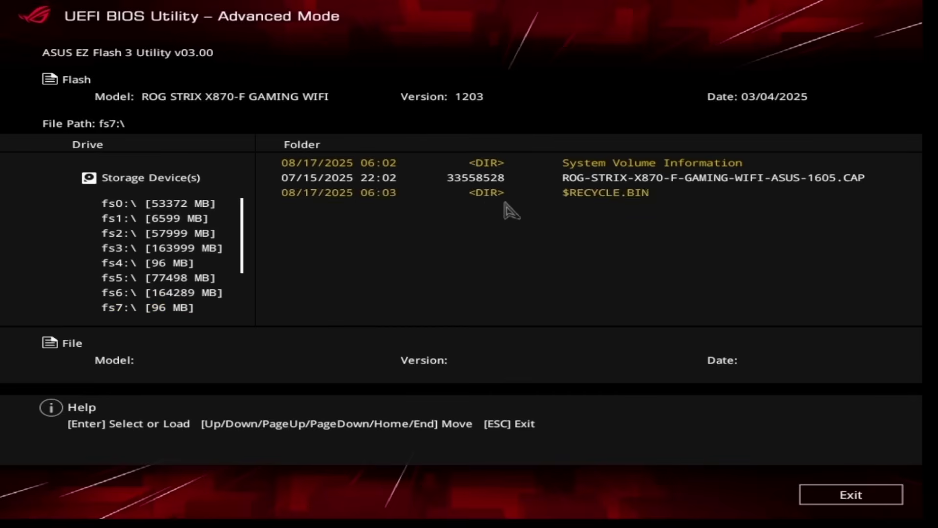
pyautogui.click(526, 178)
pyautogui.click(558, 372)
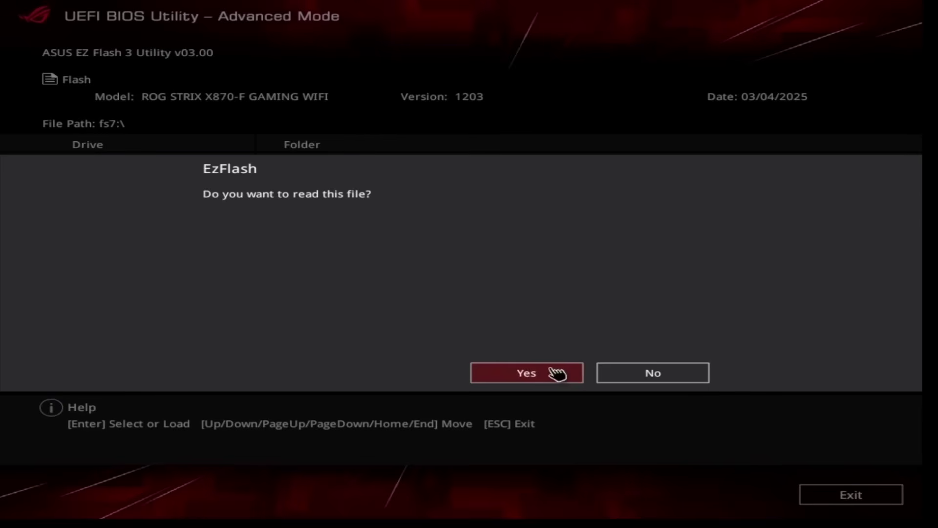
pyautogui.click(557, 372)
pyautogui.click(556, 373)
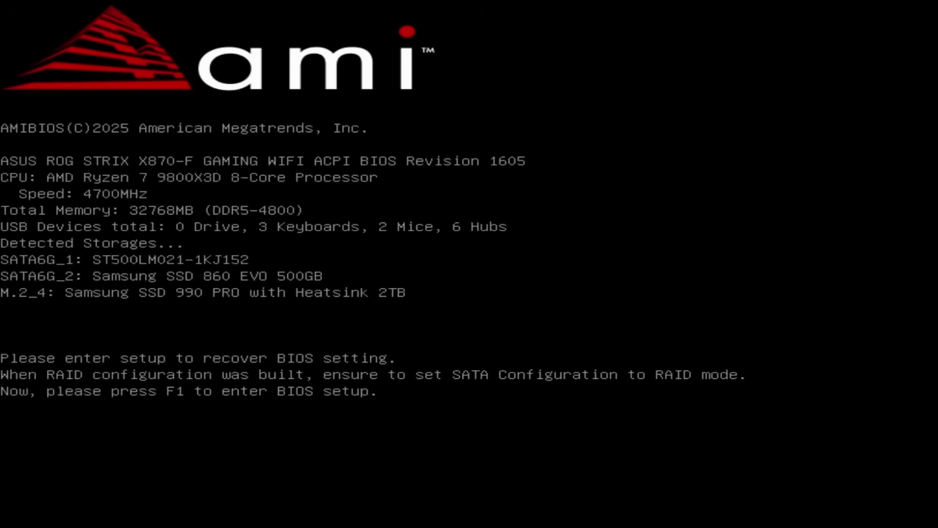
# Enter setup in Advanced Mode and view Ai Tweaker, Advanced, Monitor and Boot, ending on Main.
pyautogui.press('F1')
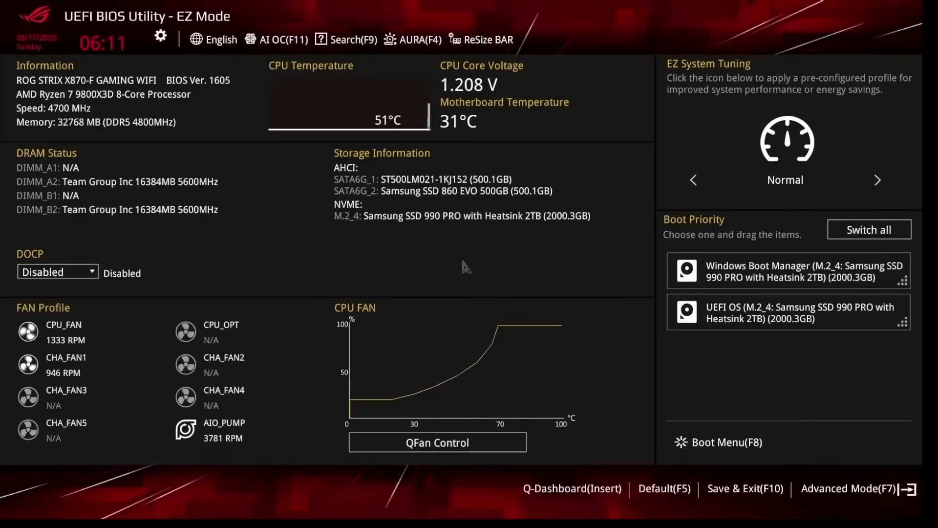
pyautogui.click(867, 492)
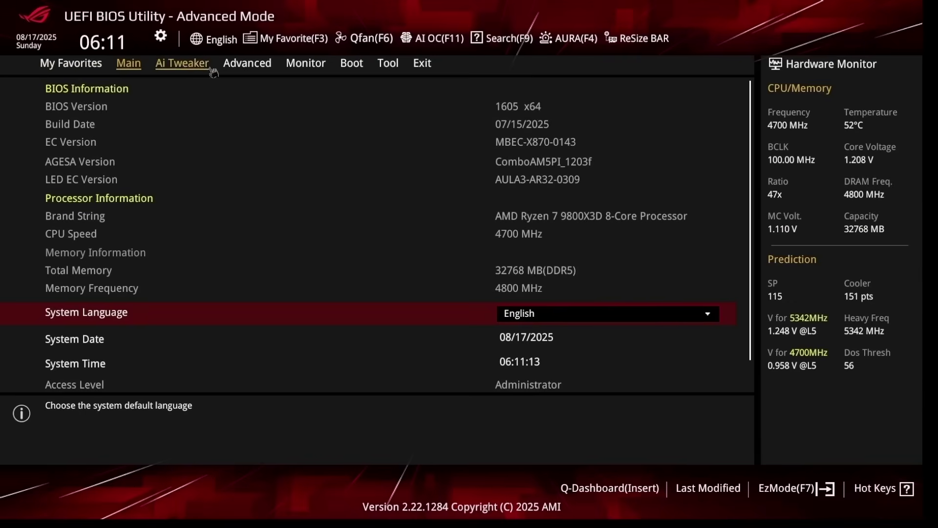
pyautogui.click(177, 64)
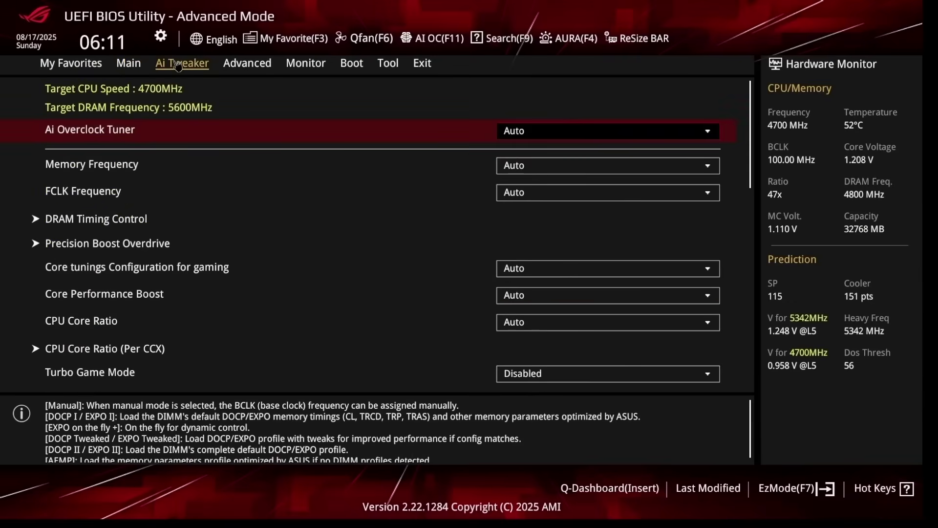
pyautogui.click(261, 68)
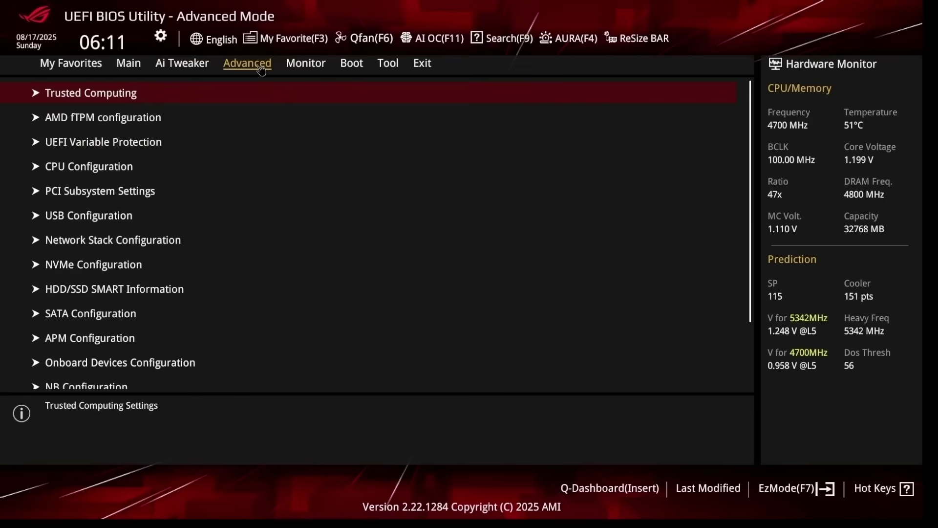
pyautogui.click(325, 67)
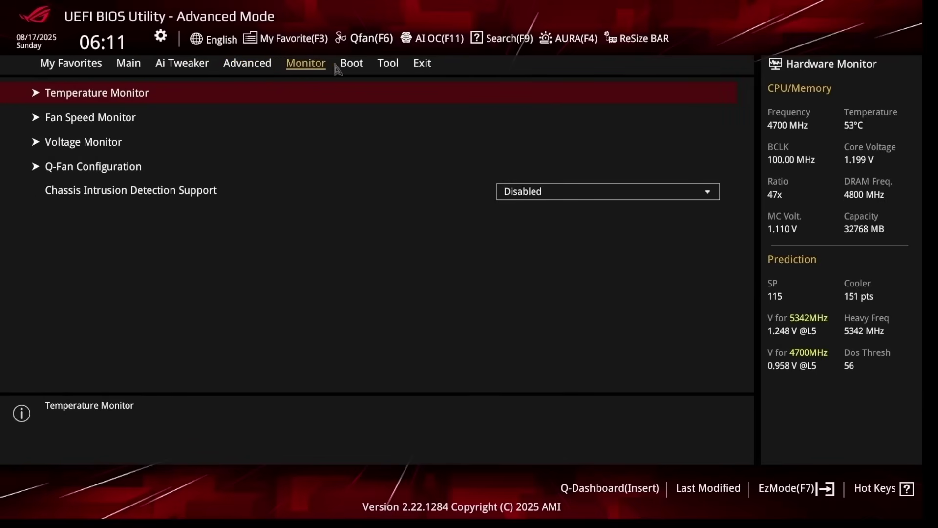
pyautogui.click(348, 67)
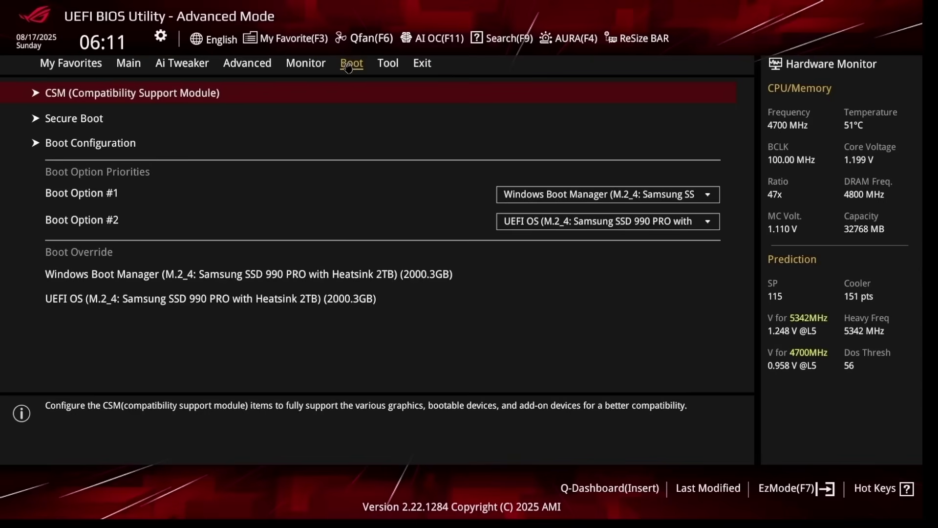
pyautogui.click(130, 72)
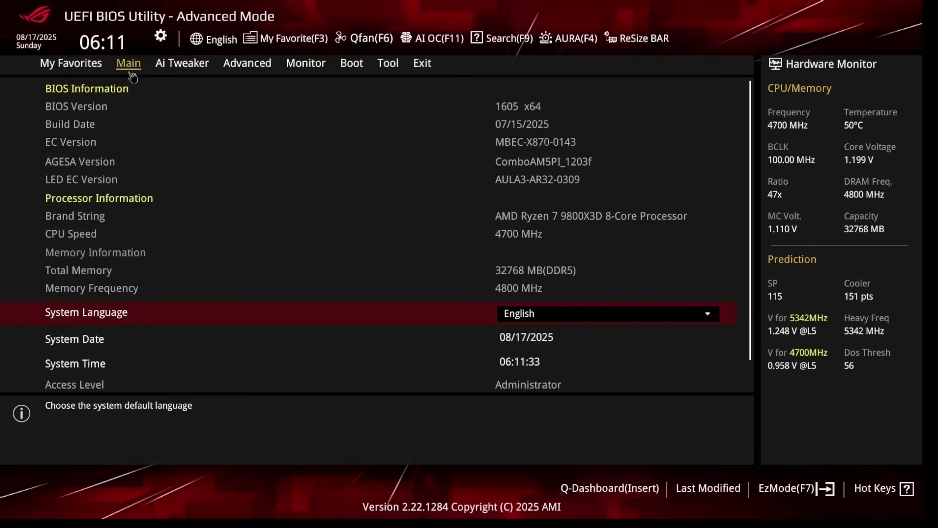
# On the Ai Tweaker page, switch Ai Overclock Tuner to the DOCP I profile (DDR5-7200MHz).
pyautogui.click(193, 70)
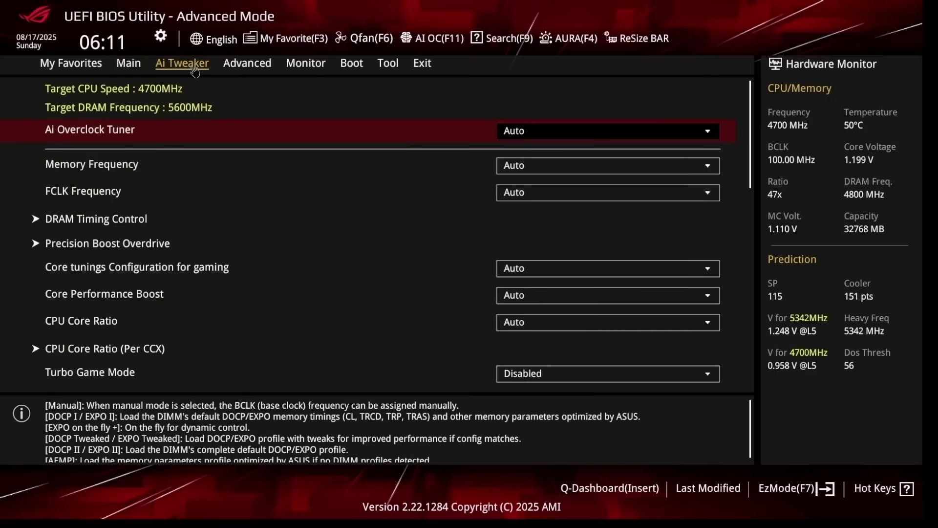
pyautogui.click(515, 131)
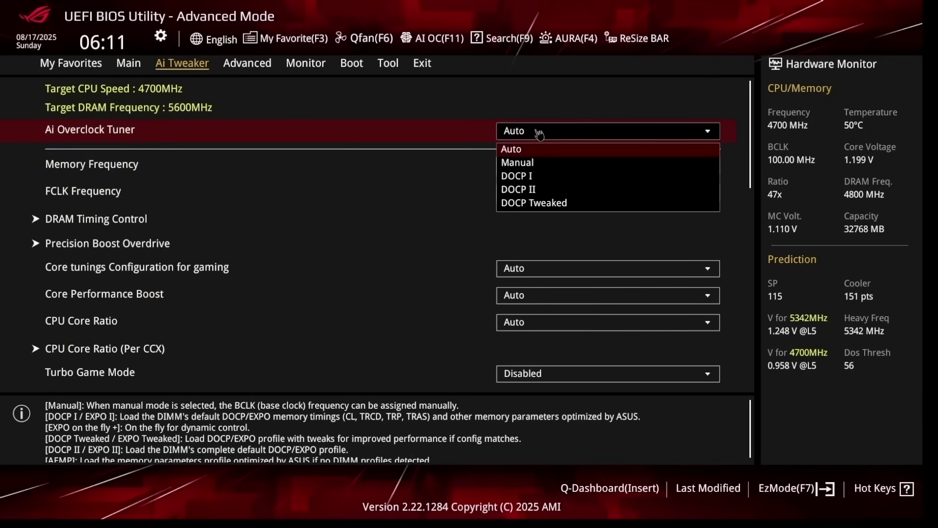
pyautogui.click(505, 180)
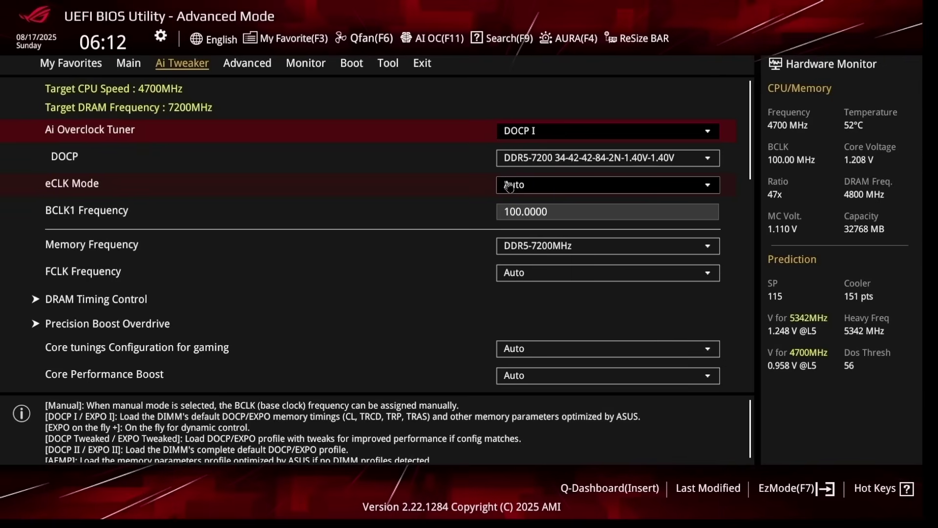
# Pick DDR5-6000MHz from the Memory Frequency list.
pyautogui.click(538, 248)
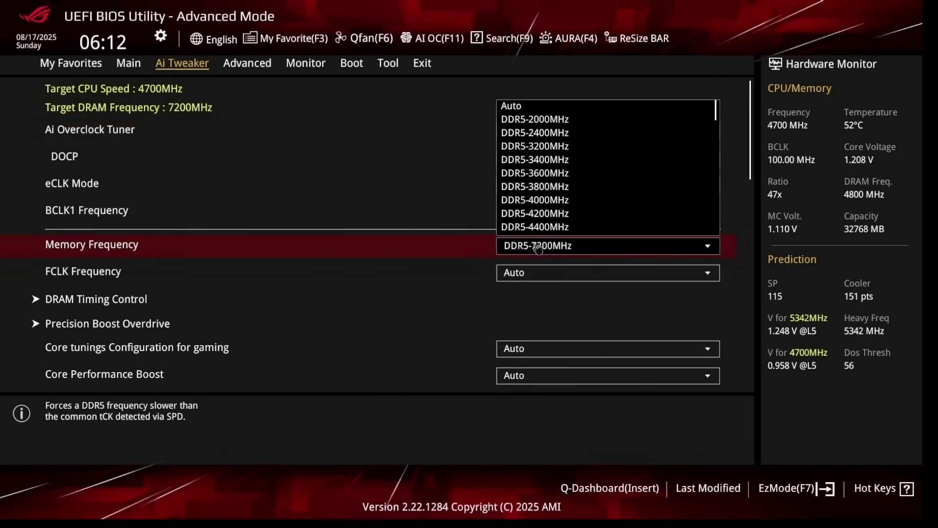
pyautogui.scroll(-7, 542, 129)
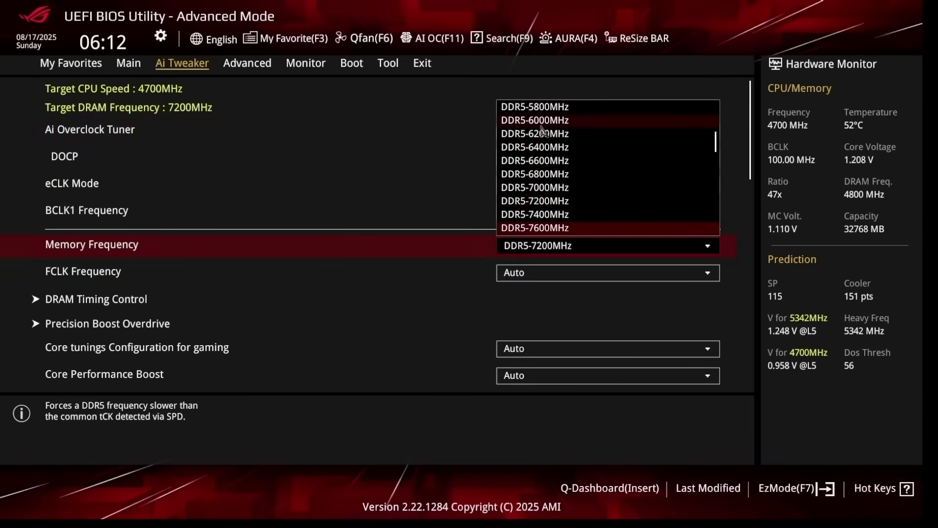
pyautogui.click(542, 120)
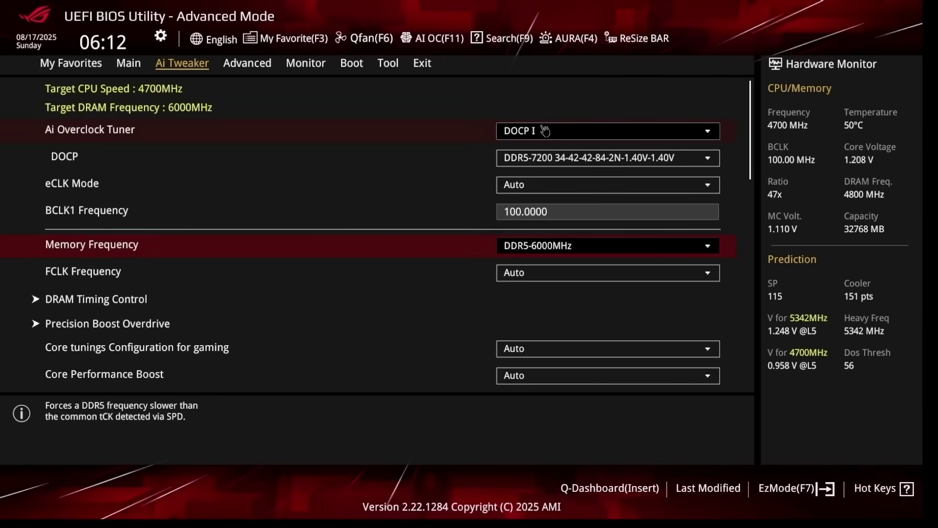
# In DRAM Timing Control, set Refresh Interval 32767, TrrdL 12 and TrrdS 8.
pyautogui.click(266, 300)
pyautogui.press('Down')
pyautogui.press('Down')
pyautogui.press('Down')
pyautogui.press('Down')
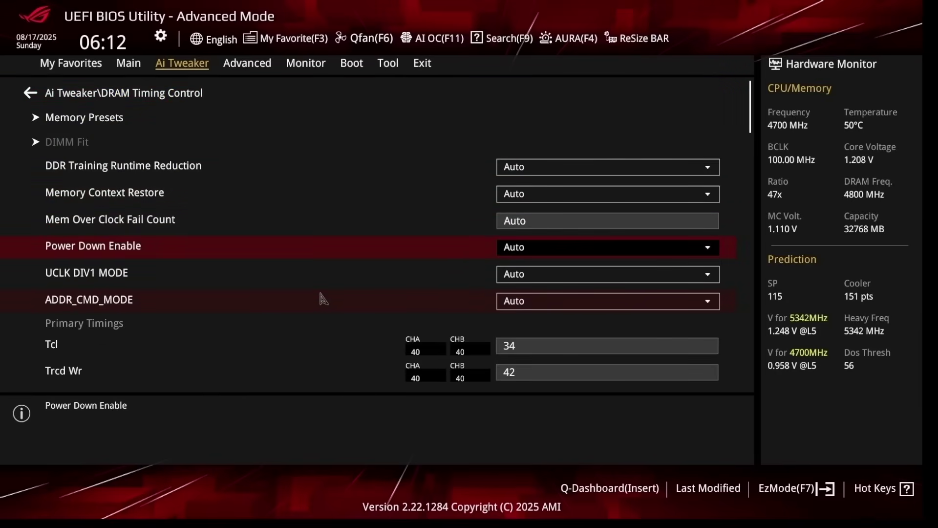
pyautogui.press('Down')
pyautogui.press('Down')
pyautogui.press('Down')
pyautogui.press('Down')
pyautogui.press('Down')
pyautogui.press('Down')
pyautogui.press('Down')
pyautogui.press('Down')
pyautogui.press('Down')
pyautogui.press('Down')
pyautogui.press('Down')
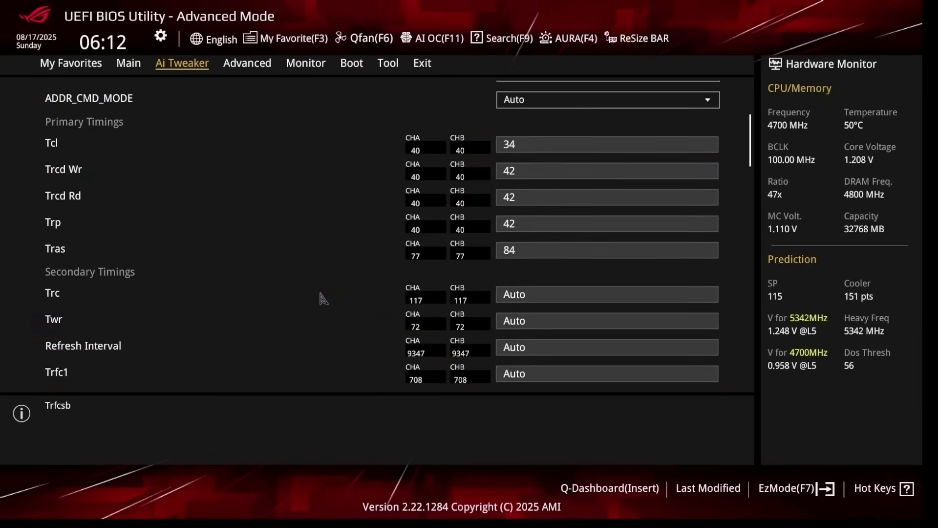
pyautogui.click(550, 303)
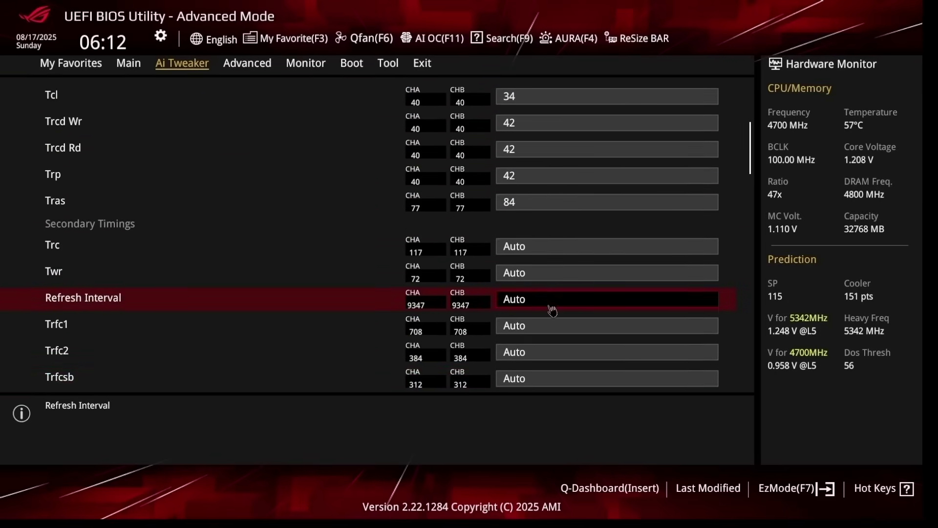
pyautogui.write('32767')
pyautogui.press('Down')
pyautogui.press('Down')
pyautogui.press('Down')
pyautogui.press('Down')
pyautogui.press('Down')
pyautogui.press('Down')
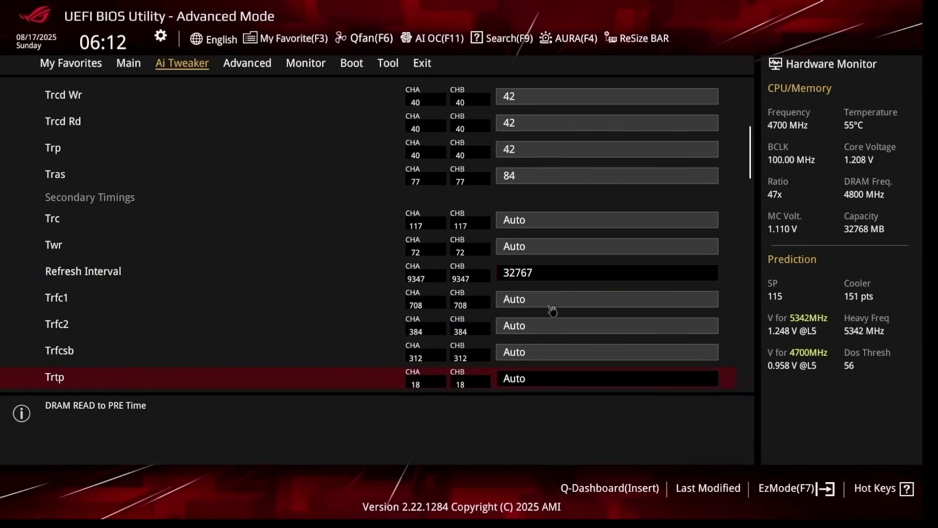
pyautogui.press('Up')
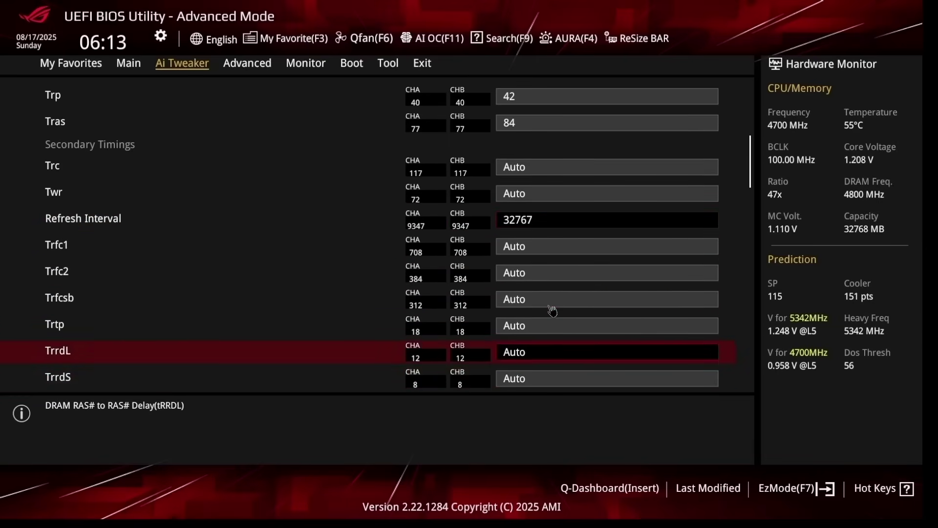
pyautogui.write('12')
pyautogui.press('Down')
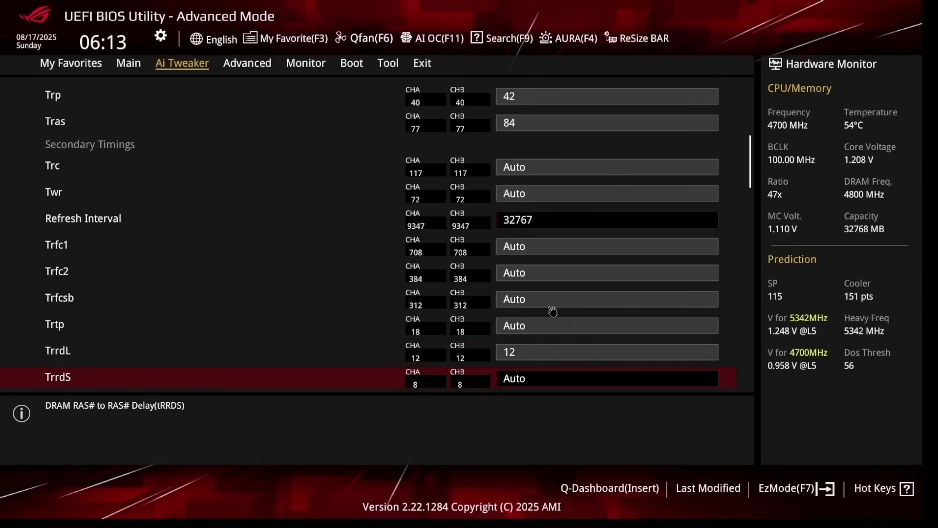
pyautogui.write('8')
# Set Bank Swap Mode to Swap APU and leave the DRAM timing settings.
pyautogui.press('Down')
pyautogui.press('Down')
pyautogui.press('Down')
pyautogui.press('Down')
pyautogui.press('Down')
pyautogui.press('Down')
pyautogui.press('Down')
pyautogui.press('Down')
pyautogui.press('Down')
pyautogui.press('Down')
pyautogui.press('Down')
pyautogui.press('Down')
pyautogui.press('Down')
pyautogui.press('Down')
pyautogui.press('Down')
pyautogui.press('Down')
pyautogui.press('Down')
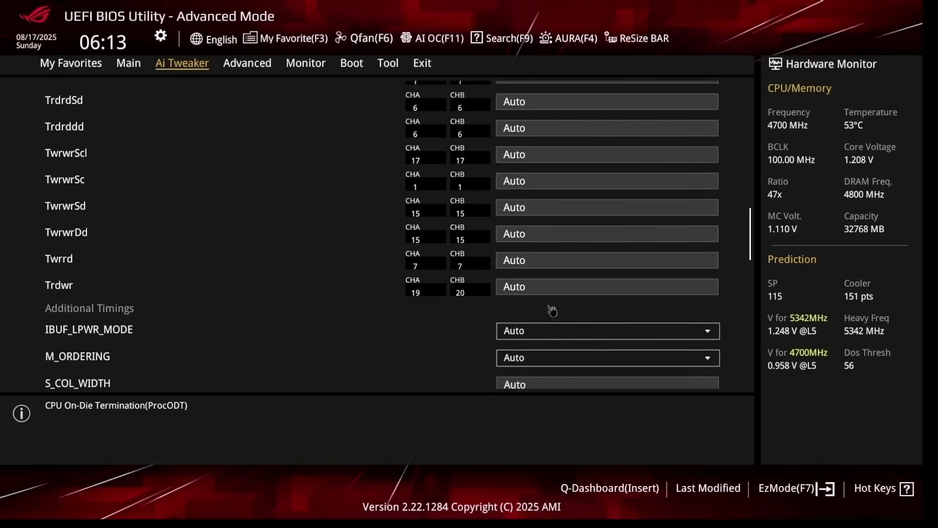
pyautogui.press('Down')
pyautogui.press('Down')
pyautogui.press('Down')
pyautogui.press('Down')
pyautogui.press('Down')
pyautogui.press('Down')
pyautogui.press('Down')
pyautogui.press('Down')
pyautogui.press('Down')
pyautogui.press('Down')
pyautogui.press('Down')
pyautogui.press('Down')
pyautogui.press('Down')
pyautogui.press('Down')
pyautogui.press('Down')
pyautogui.press('Up')
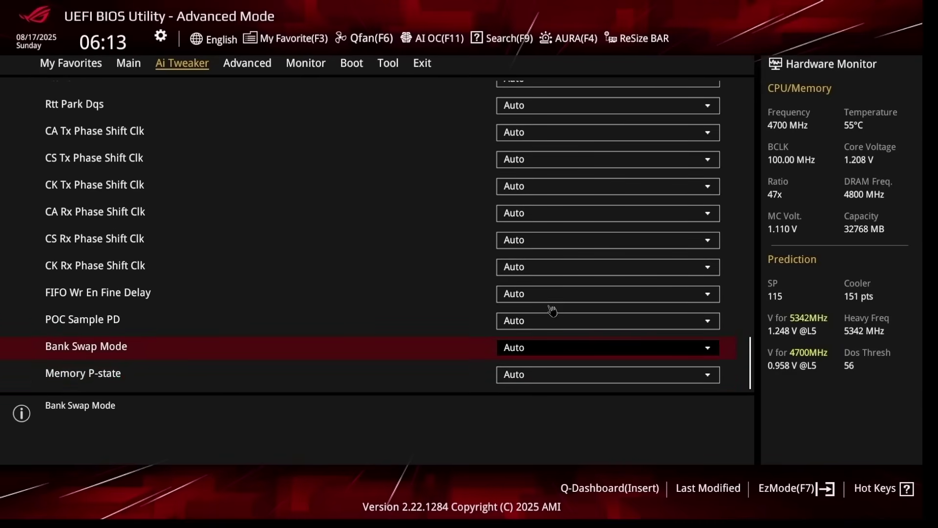
pyautogui.press('Down')
pyautogui.press('Up')
pyautogui.press('Return')
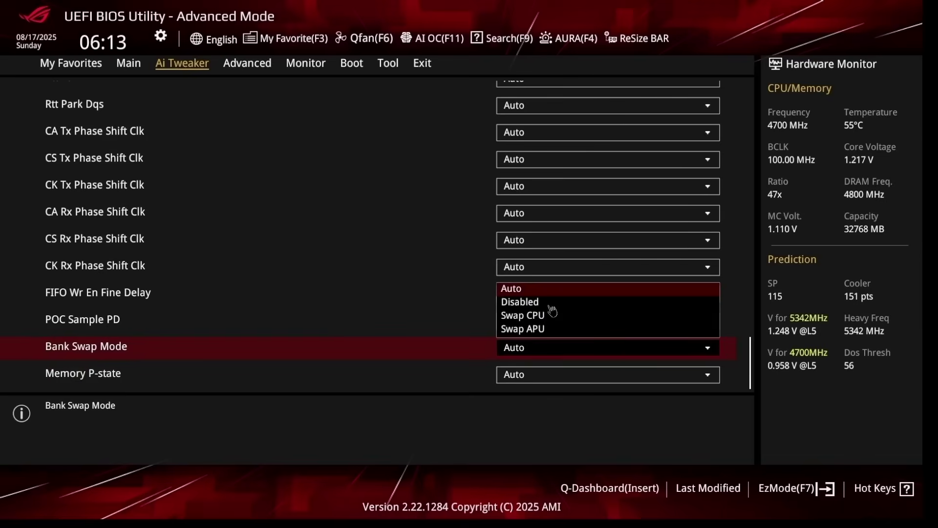
pyautogui.press('Down')
pyautogui.press('Down')
pyautogui.press('Down')
pyautogui.press('Return')
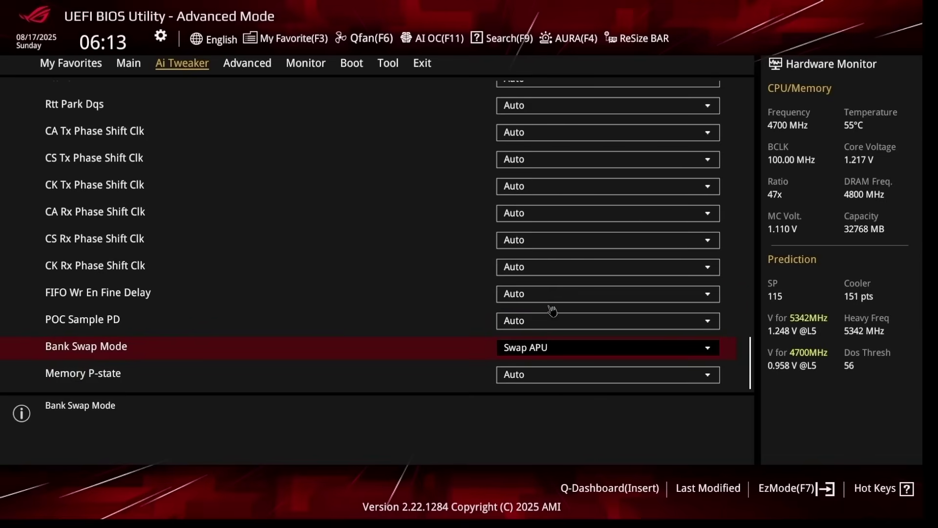
pyautogui.press('Escape')
# Leave FCLK Frequency on Auto and set Prochot VRM Throttling to Disable in Precision Boost Overdrive.
pyautogui.press('Up')
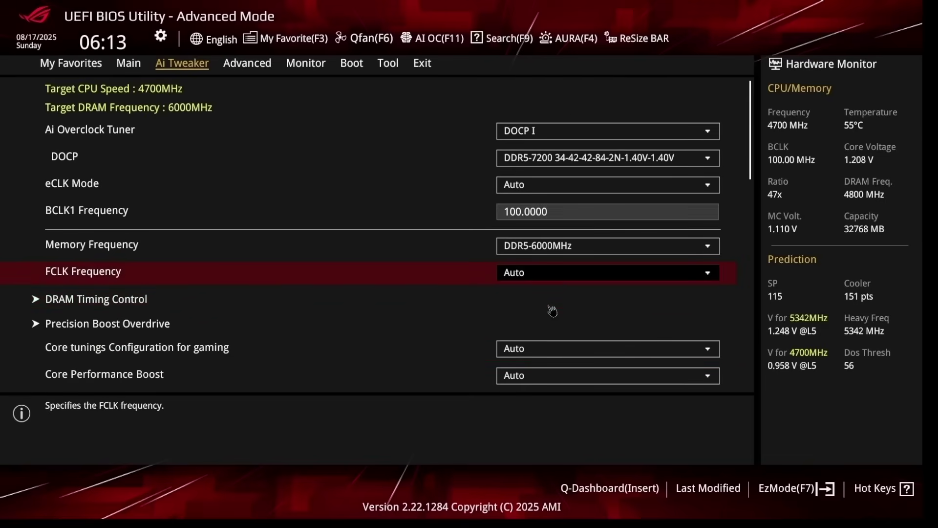
pyautogui.press('Return')
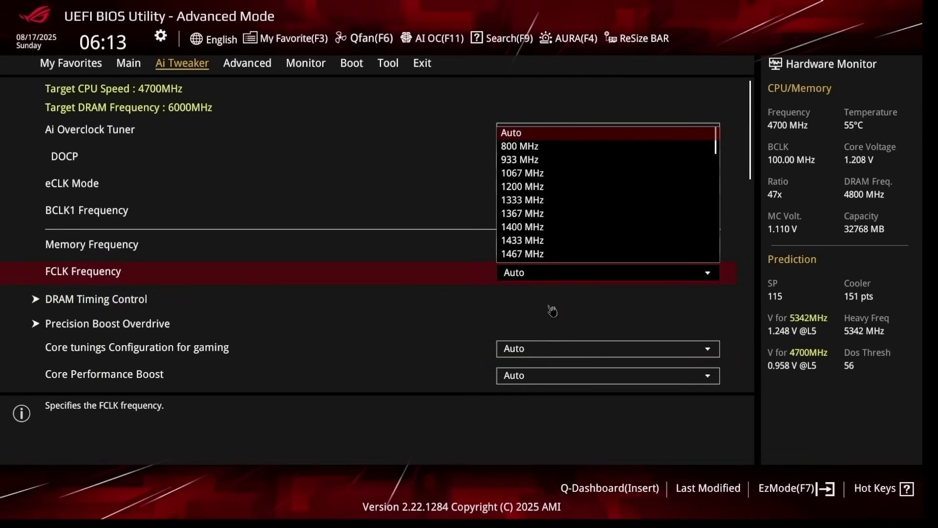
pyautogui.press('Escape')
pyautogui.press('Up')
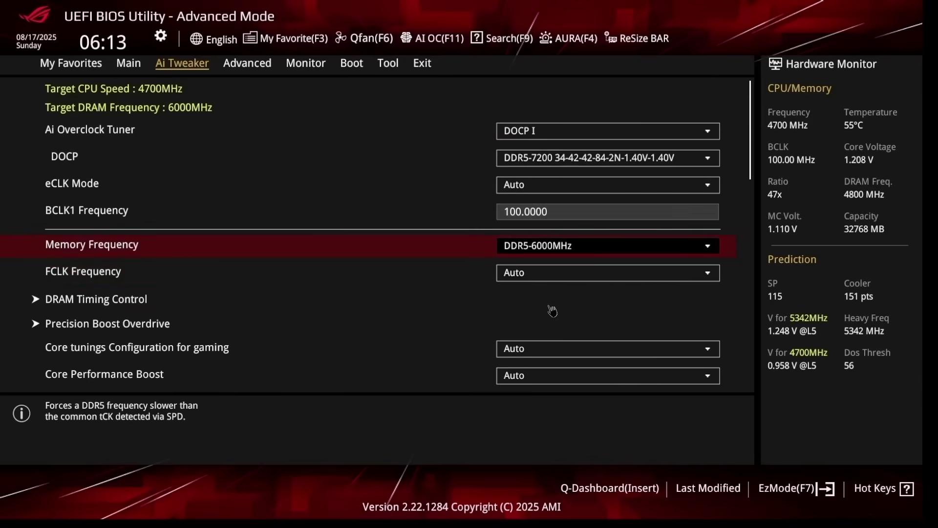
pyautogui.press('Down')
pyautogui.press('Down')
pyautogui.press('Down')
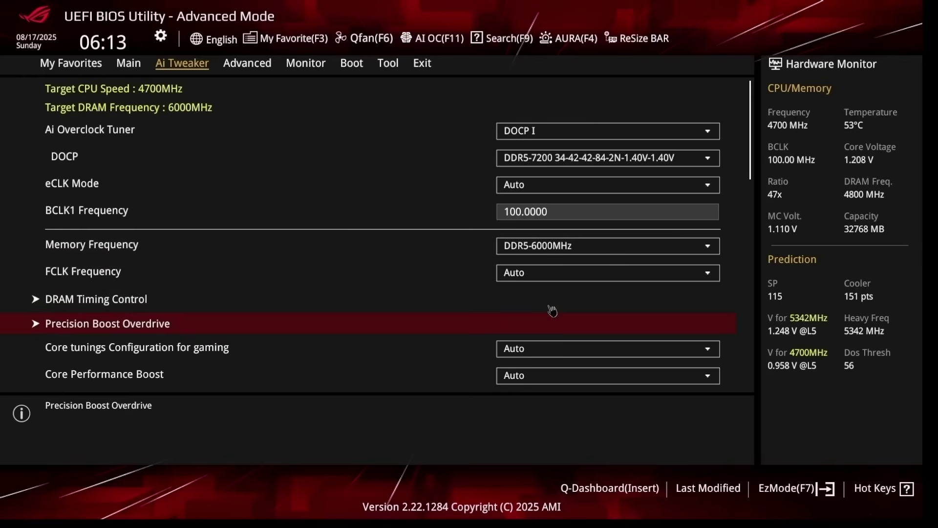
pyautogui.press('Return')
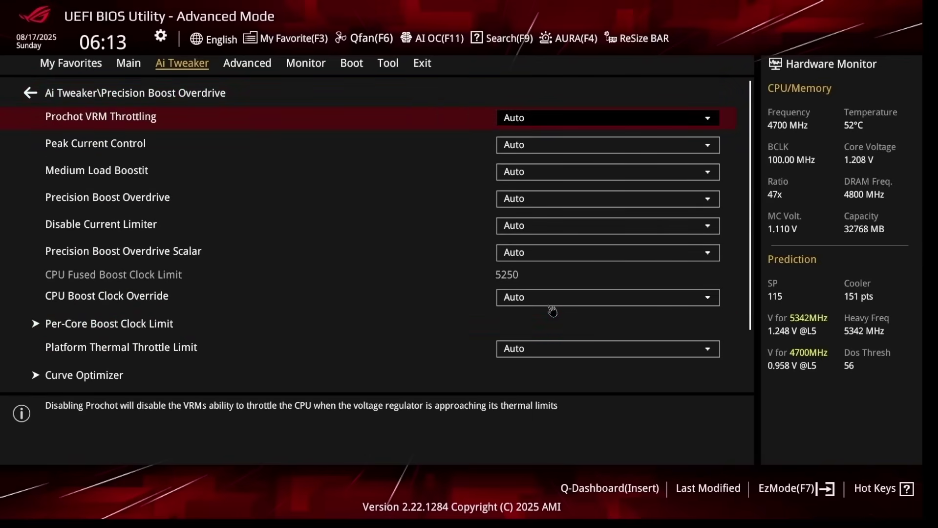
pyautogui.press('Return')
pyautogui.press('Down')
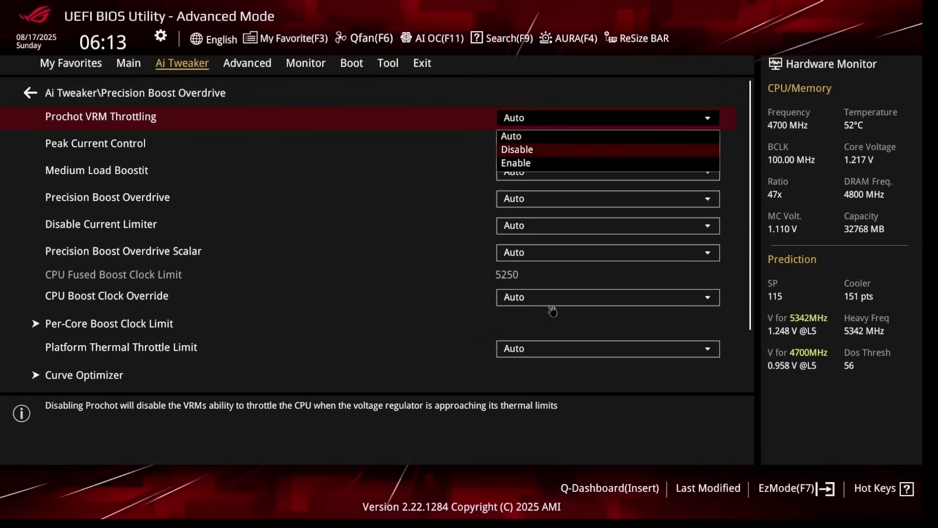
pyautogui.press('Return')
# Set Precision Boost Overdrive to Enhancement with a Level 1 (90°C) thermal limit.
pyautogui.press('Down')
pyautogui.press('Down')
pyautogui.press('Down')
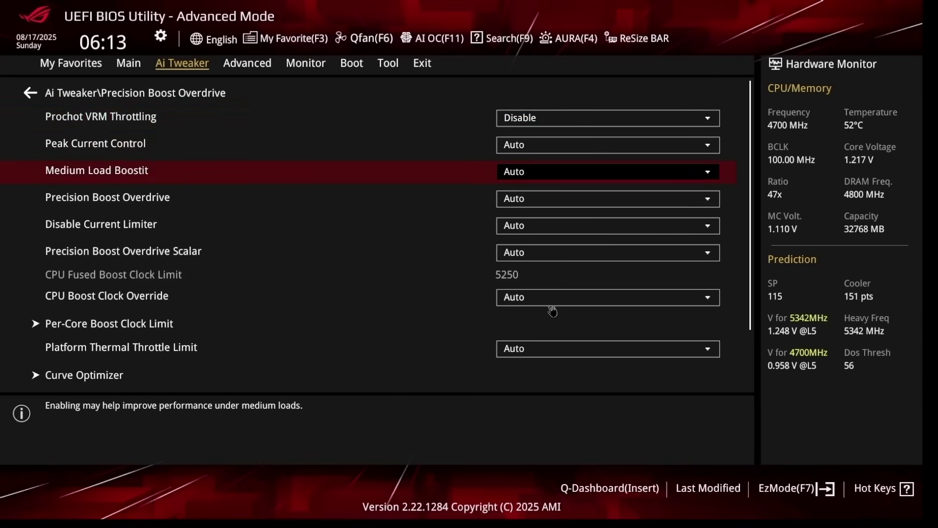
pyautogui.press('Return')
pyautogui.press('Down')
pyautogui.press('Down')
pyautogui.press('Down')
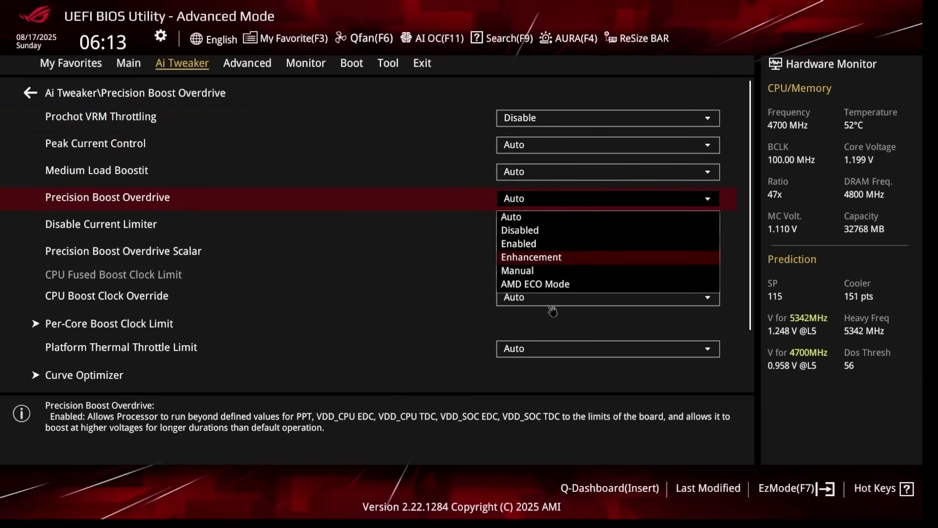
pyautogui.press('Return')
pyautogui.press('Down')
pyautogui.press('Return')
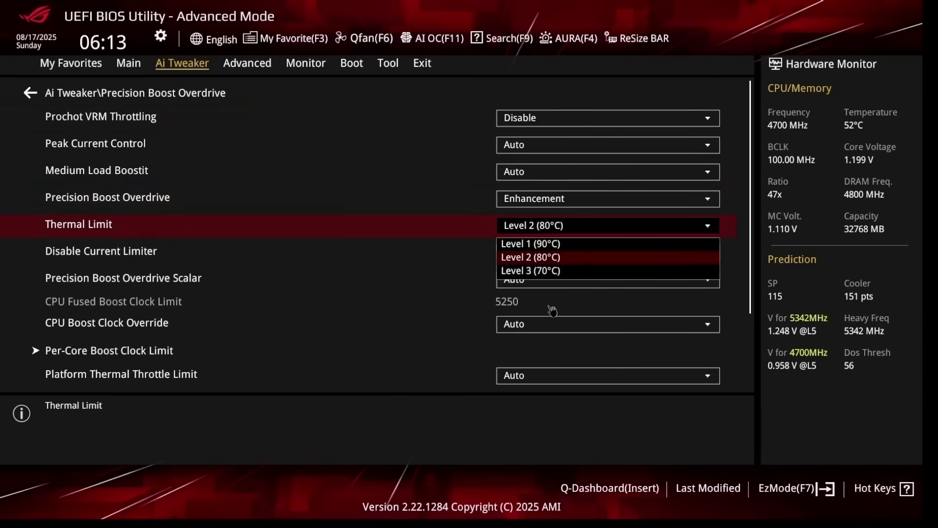
pyautogui.press('Up')
pyautogui.press('Return')
# Set CPU Boost Clock Override to Enabled (Positive) with a value of 200.
pyautogui.press('Down')
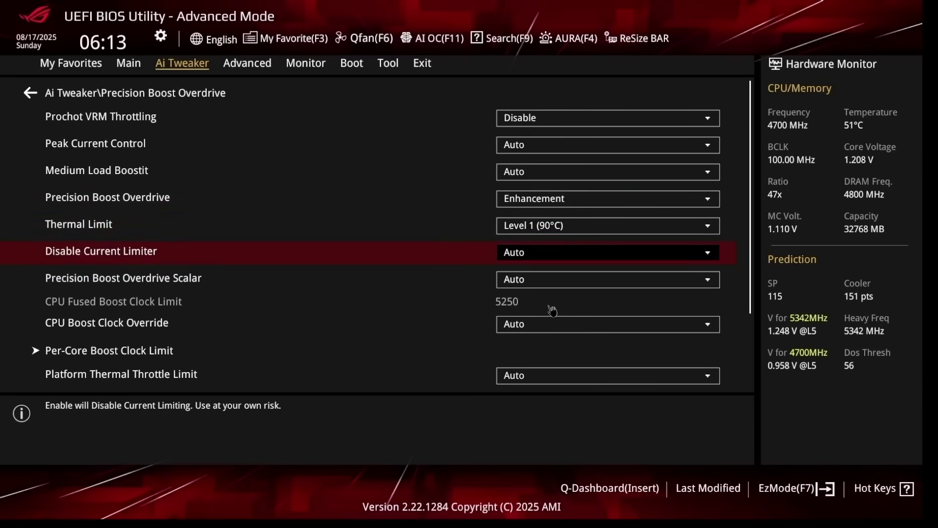
pyautogui.press('Down')
pyautogui.press('Down')
pyautogui.press('Down')
pyautogui.press('Up')
pyautogui.press('Return')
pyautogui.press('Down')
pyautogui.press('Down')
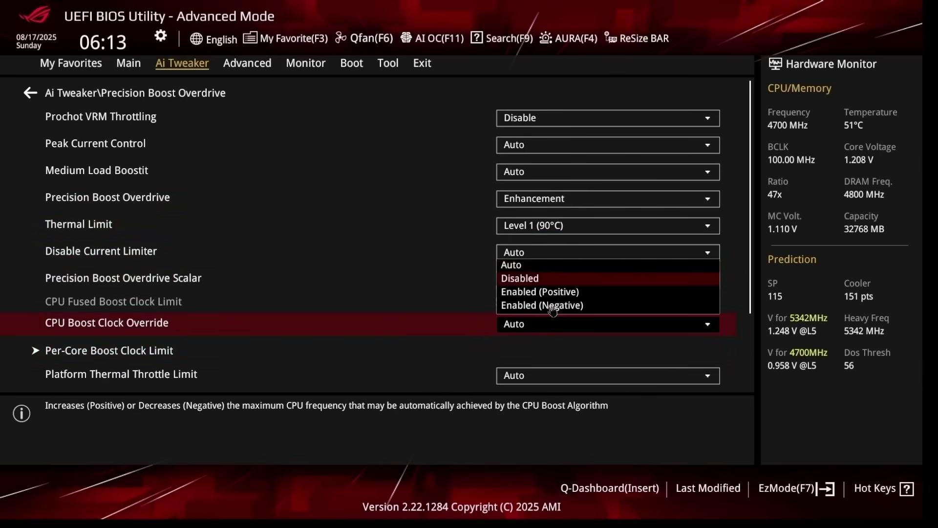
pyautogui.press('Return')
pyautogui.press('Down')
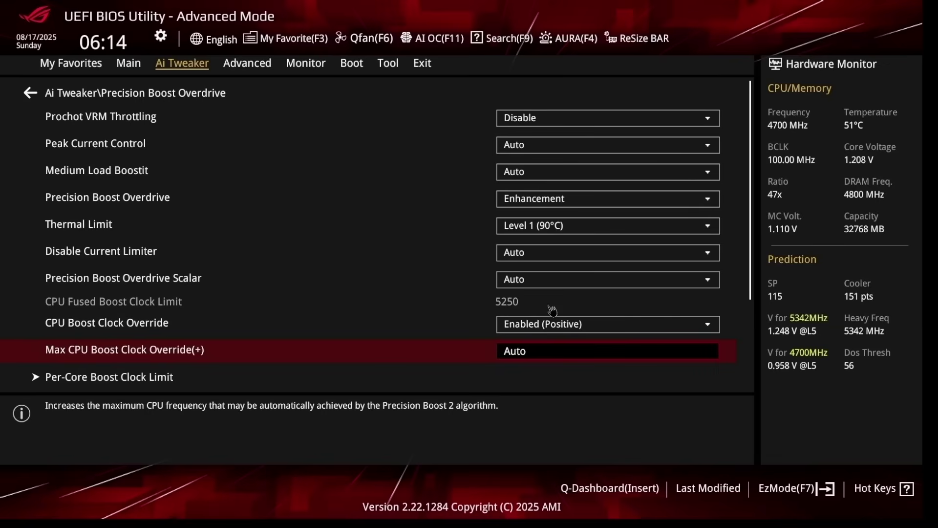
pyautogui.write('200')
# Go to the Curve Optimizer entry and open its page.
pyautogui.press('Up')
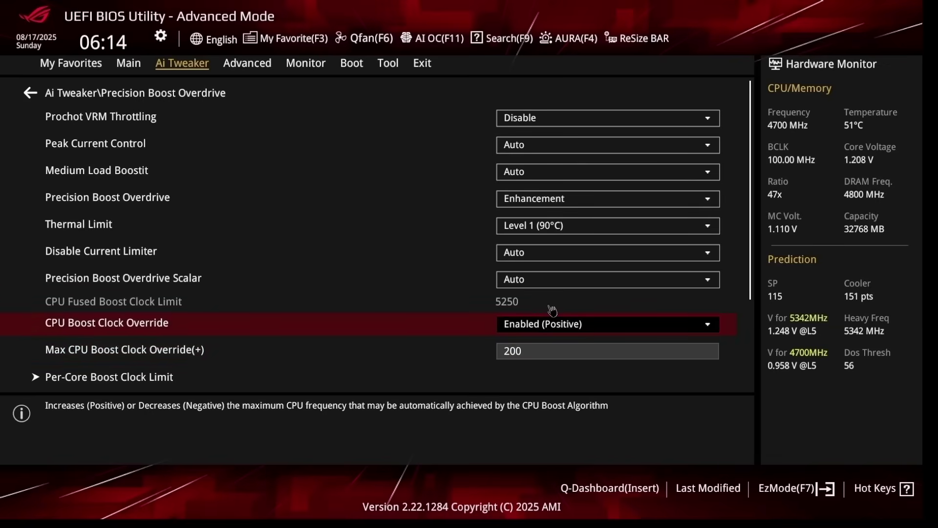
pyautogui.press('Down')
pyautogui.press('Down')
pyautogui.press('Down')
pyautogui.press('Down')
pyautogui.press('Down')
pyautogui.press('Down')
pyautogui.press('Down')
pyautogui.press('Up')
pyautogui.press('Up')
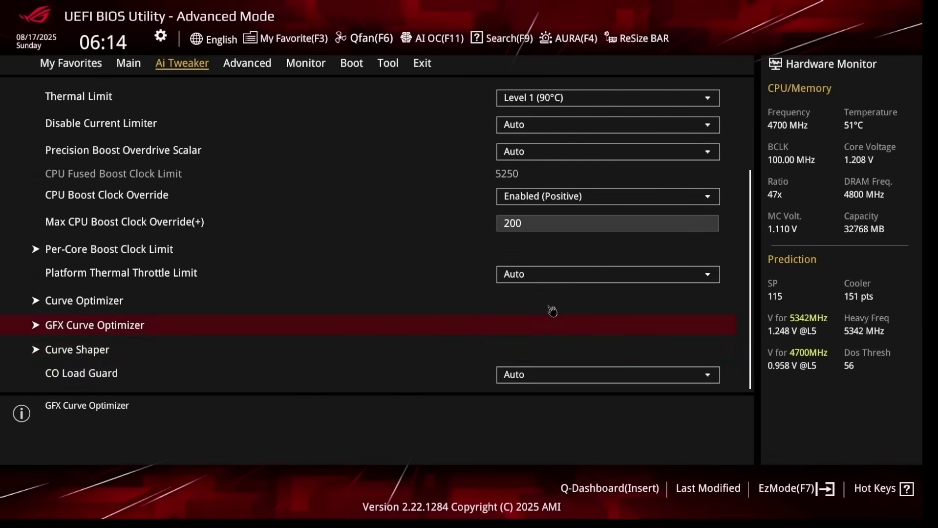
pyautogui.press('Up')
pyautogui.press('Return')
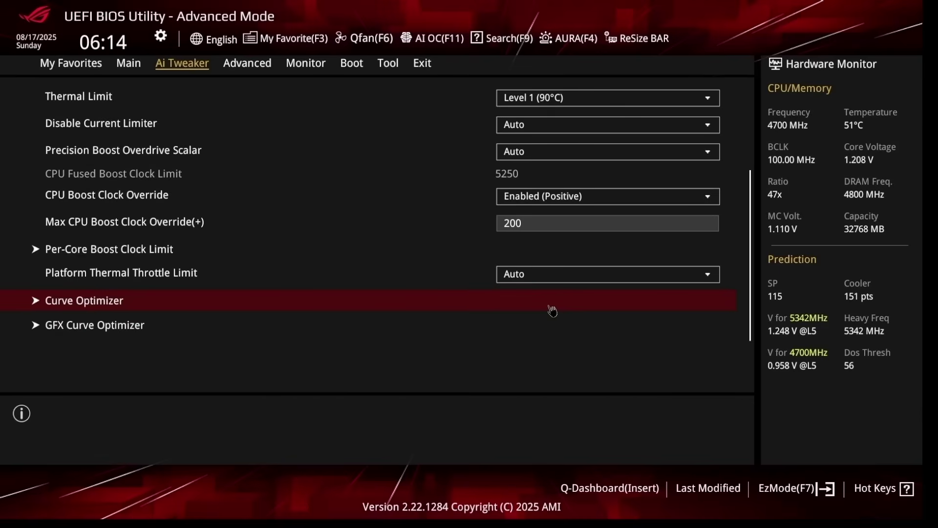
# Set Curve Optimizer to All Cores with a Negative sign and magnitude 15.
pyautogui.press('Return')
pyautogui.press('Down')
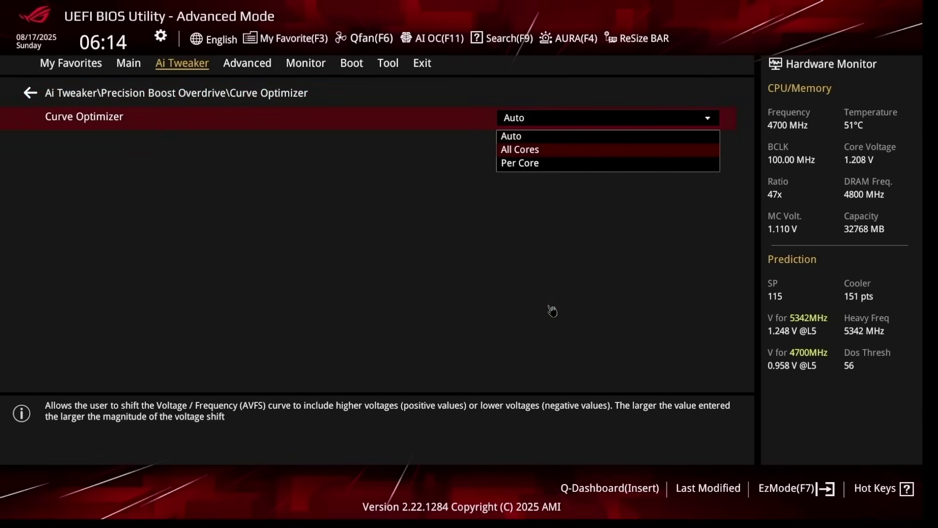
pyautogui.press('Return')
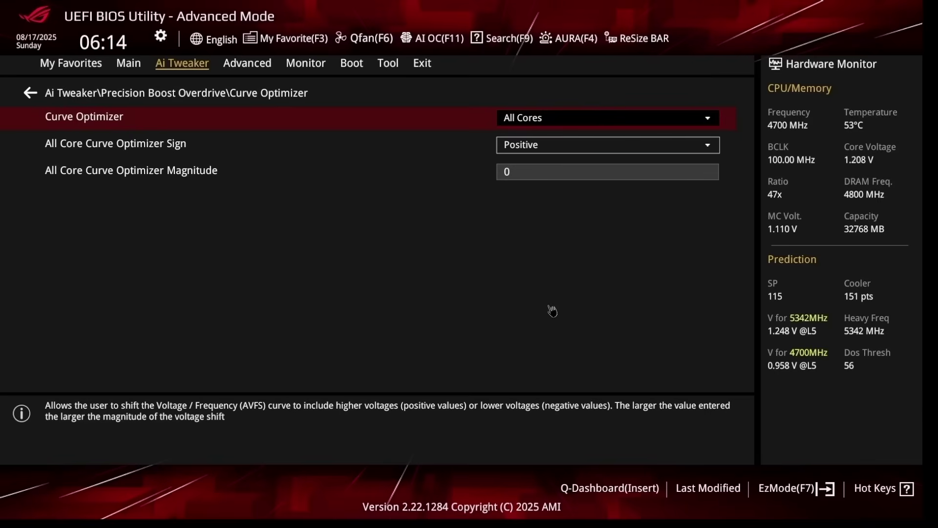
pyautogui.press('Down')
pyautogui.press('Return')
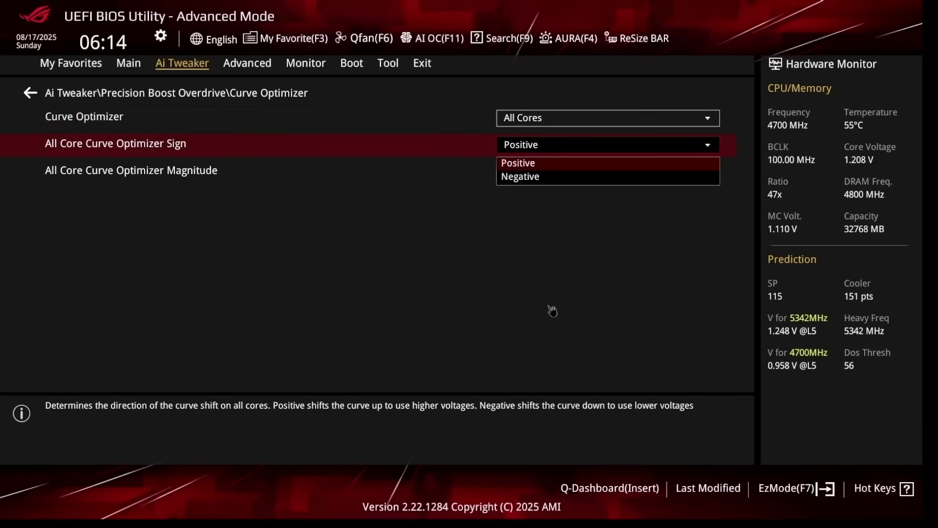
pyautogui.press('Down')
pyautogui.press('Return')
pyautogui.press('Down')
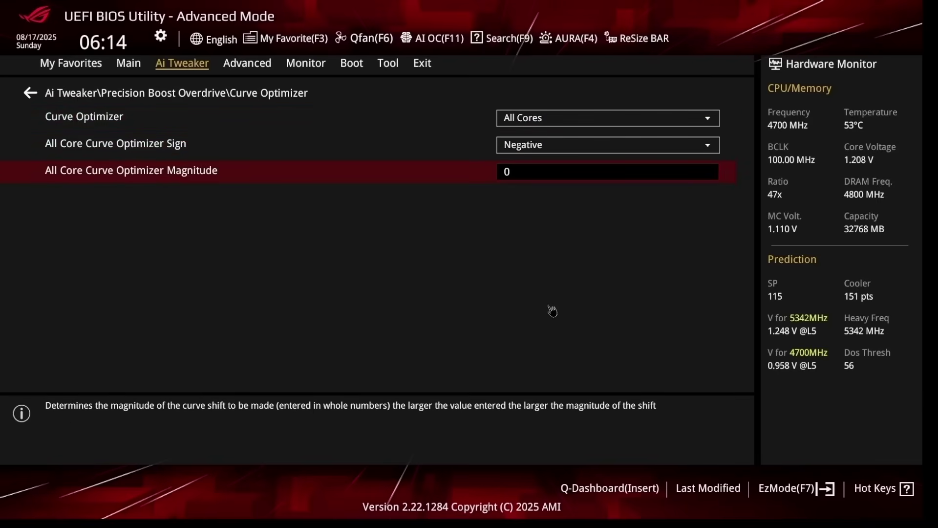
pyautogui.write('15')
# In Ai Tweaker, set Core tunings Configuration for gaming to Legacy, then go to Advanced.
pyautogui.press('Escape')
pyautogui.press('Escape')
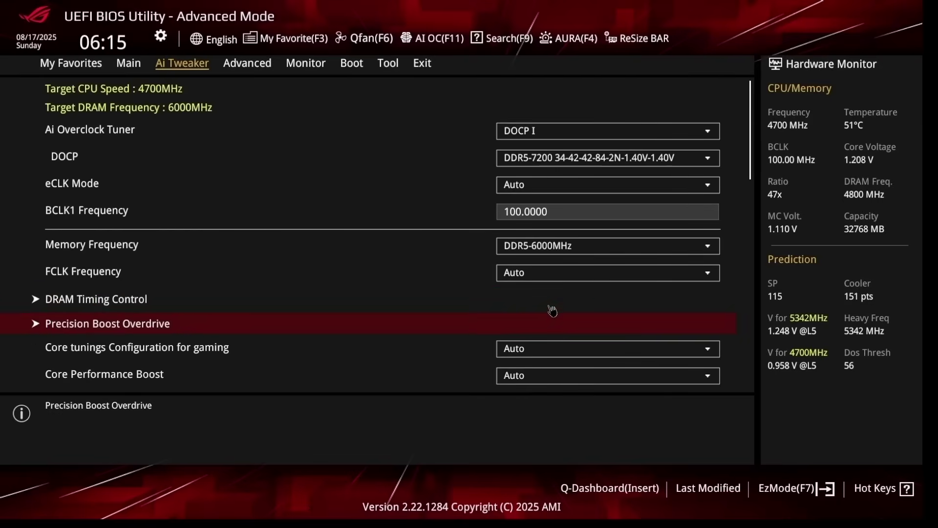
pyautogui.scroll(-1, 552, 310)
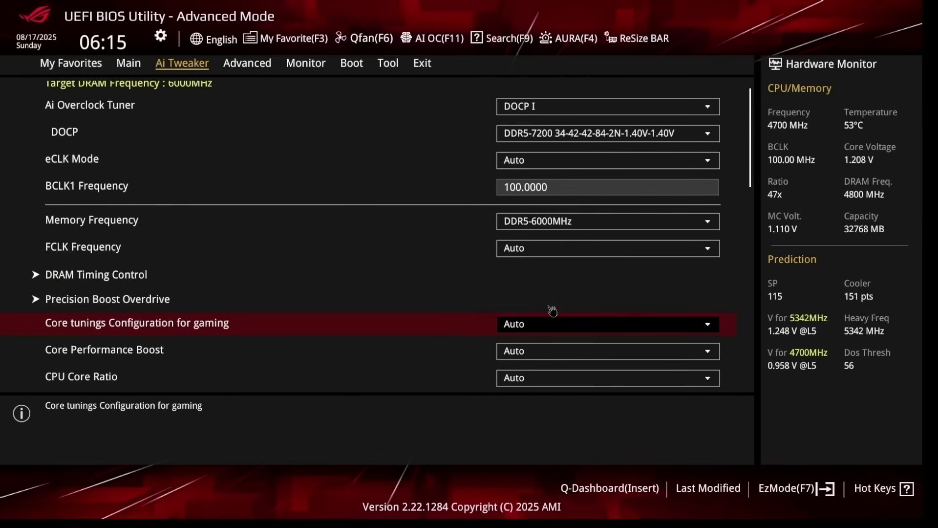
pyautogui.click(552, 311)
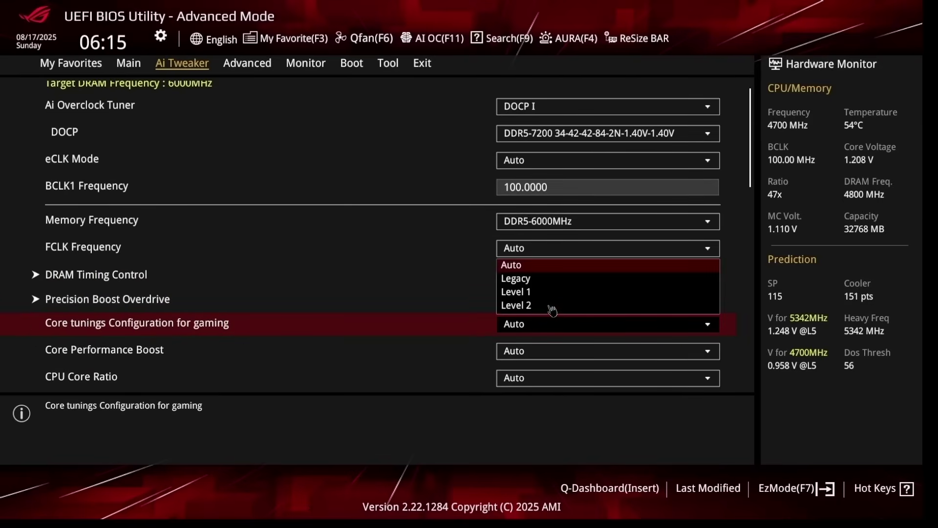
pyautogui.scroll(-1, 553, 310)
pyautogui.press('Return')
pyautogui.scroll(-5, 552, 311)
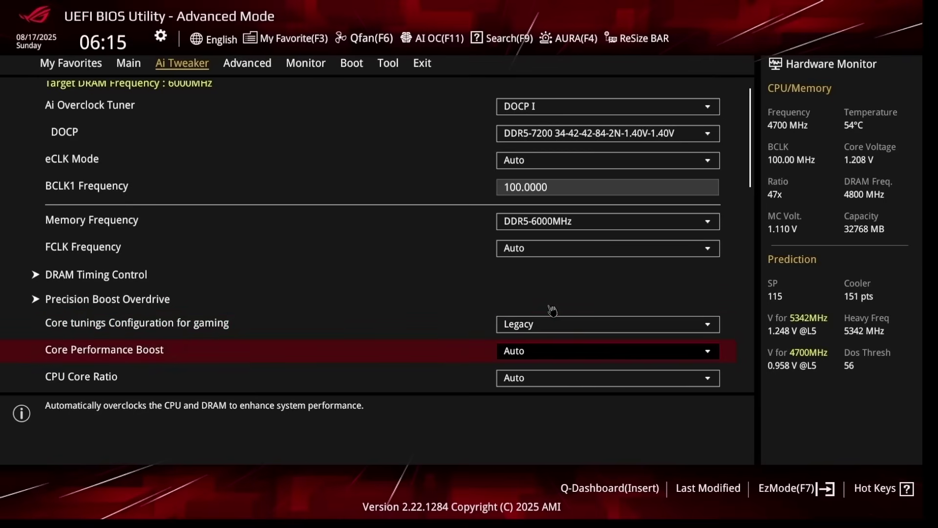
pyautogui.scroll(1, 552, 311)
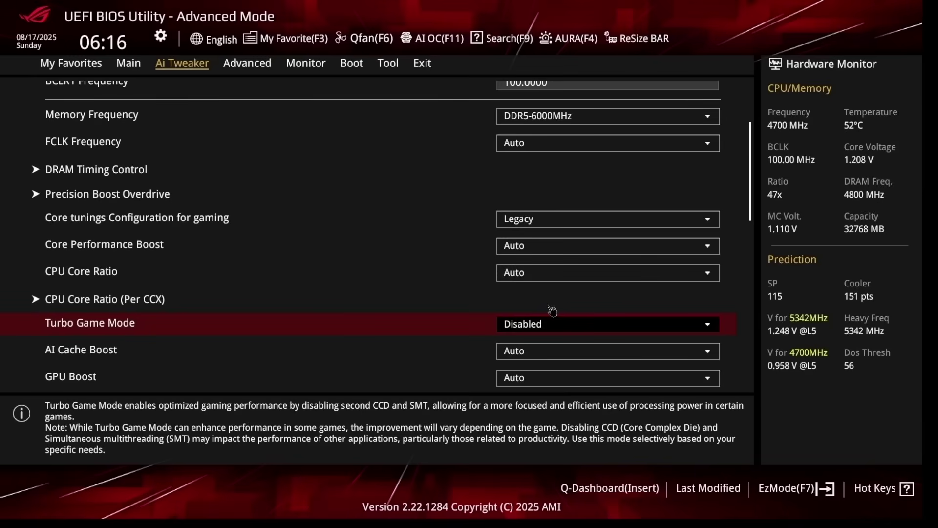
pyautogui.press('Right')
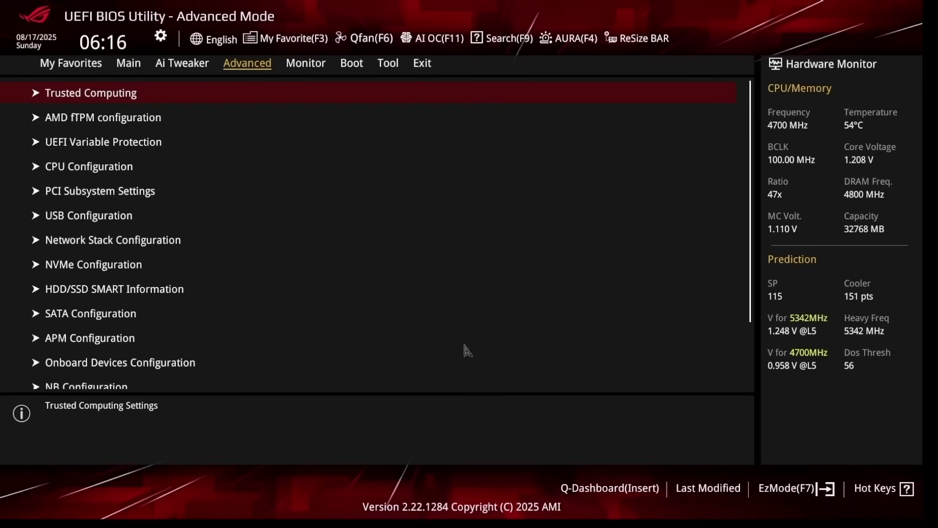
# Set PSS Support and SVM Mode to Disabled in CPU Configuration.
pyautogui.press('Down')
pyautogui.press('Down')
pyautogui.press('Down')
pyautogui.press('Return')
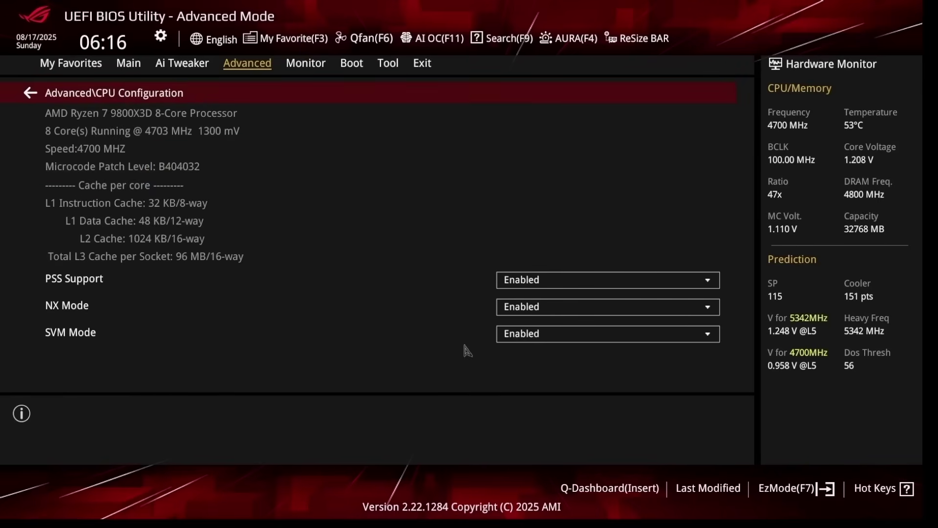
pyautogui.press('Down')
pyautogui.press('Return')
pyautogui.press('Up')
pyautogui.press('Return')
pyautogui.press('Down')
pyautogui.press('Down')
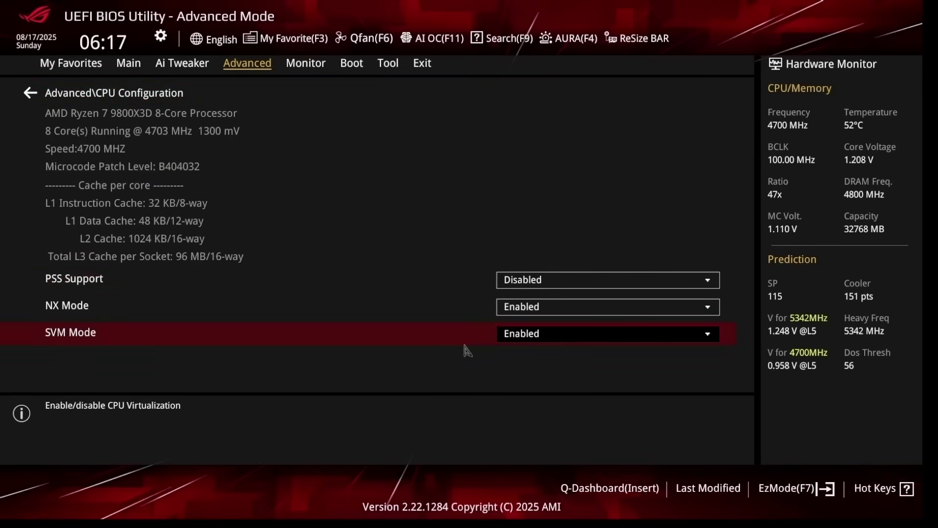
pyautogui.press('Return')
pyautogui.press('Up')
pyautogui.press('Return')
# Return to the Advanced list and open PCI Subsystem Settings.
pyautogui.press('Up')
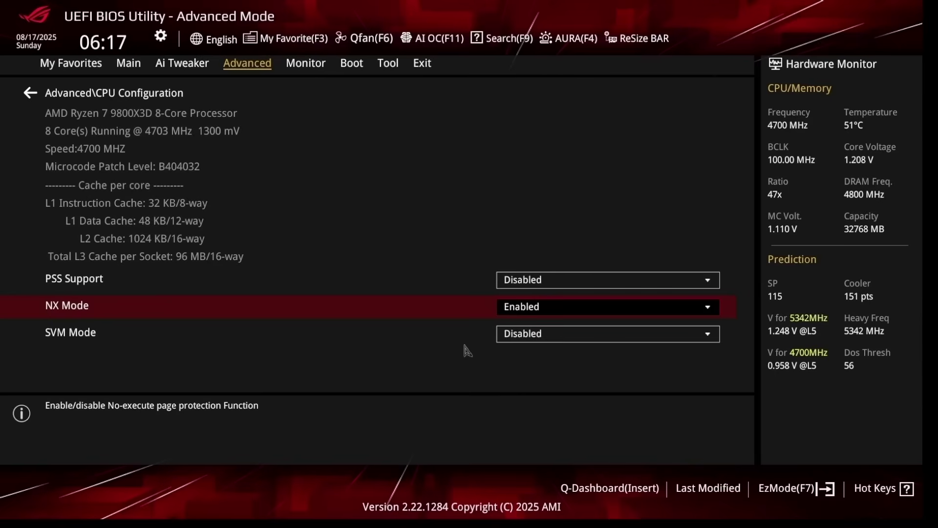
pyautogui.press('Escape')
pyautogui.press('Down')
pyautogui.press('Return')
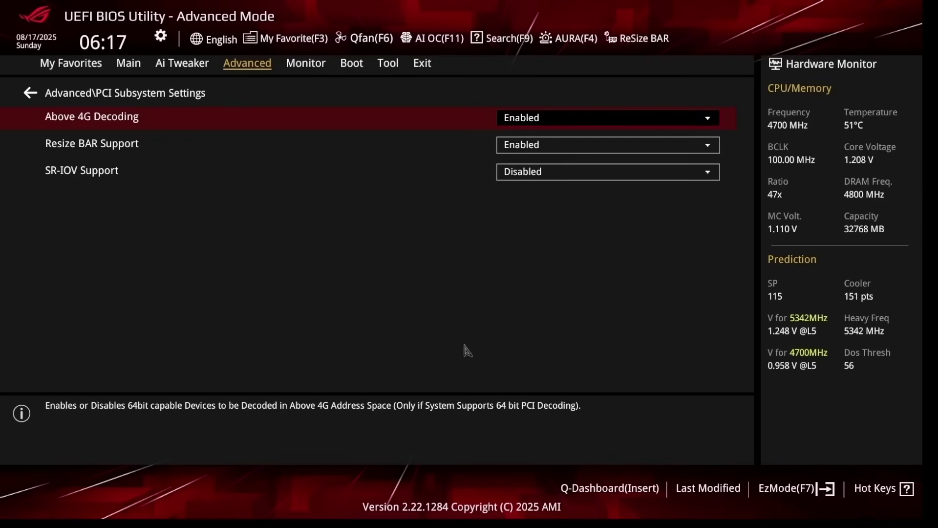
# Set Legacy USB Support to Auto in USB Configuration, then select Onboard Devices Configuration.
pyautogui.press('Escape')
pyautogui.press('Down')
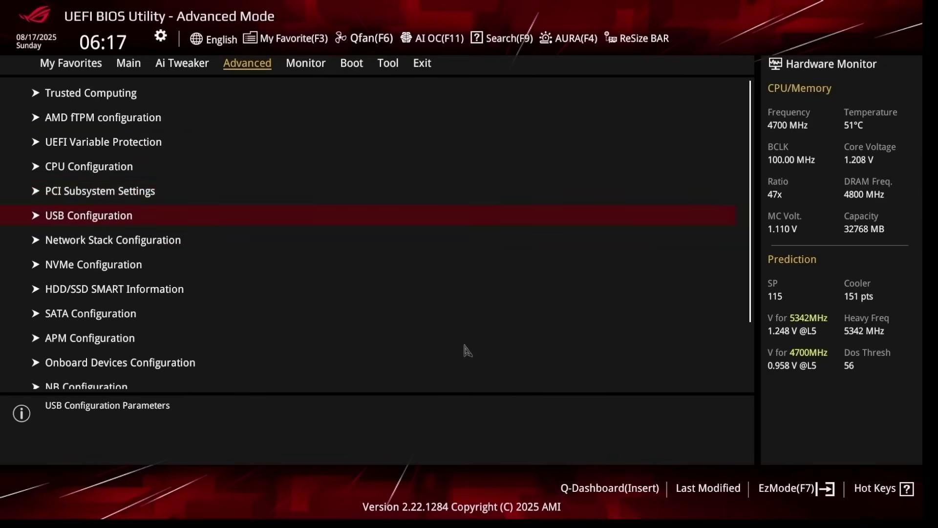
pyautogui.press('Return')
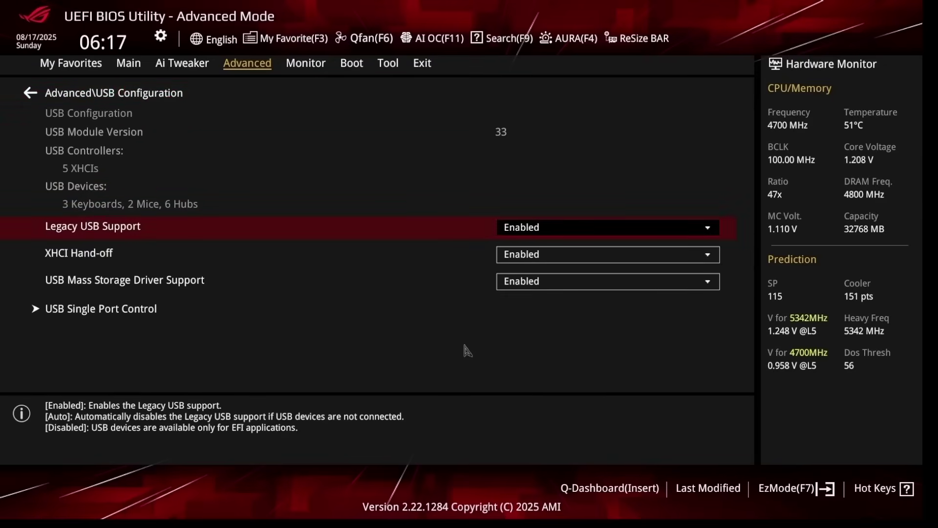
pyautogui.press('Return')
pyautogui.press('Down')
pyautogui.press('Down')
pyautogui.press('Return')
pyautogui.press('Escape')
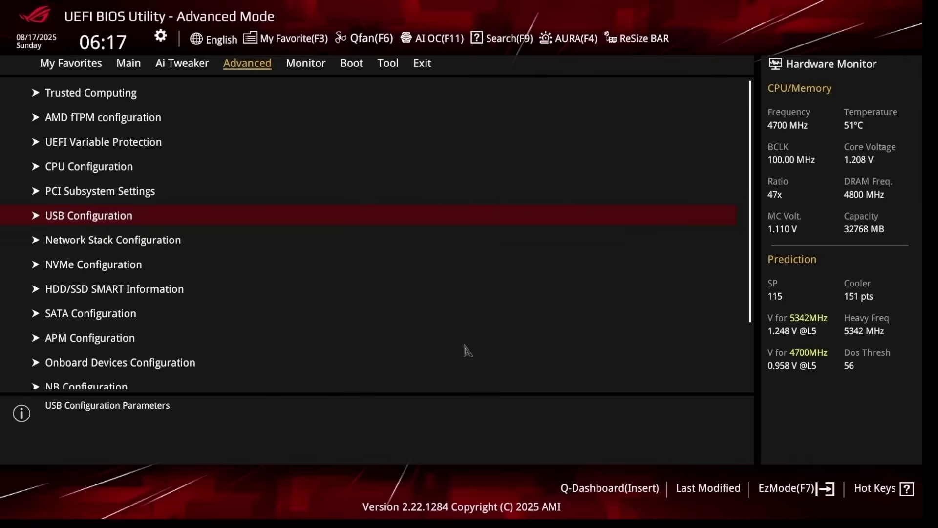
pyautogui.press('Down')
pyautogui.press('Down')
pyautogui.press('Down')
pyautogui.press('Down')
pyautogui.press('Down')
pyautogui.press('Down')
# In Onboard Devices Configuration, set Native ASPM and CPU PCIE ASPM Mode Control to Disabled.
pyautogui.press('Return')
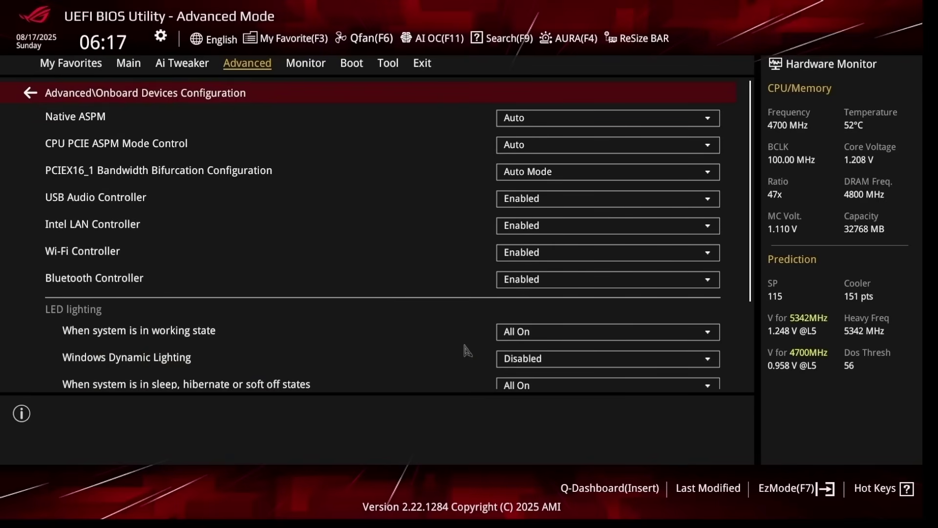
pyautogui.press('Down')
pyautogui.press('Return')
pyautogui.press('Down')
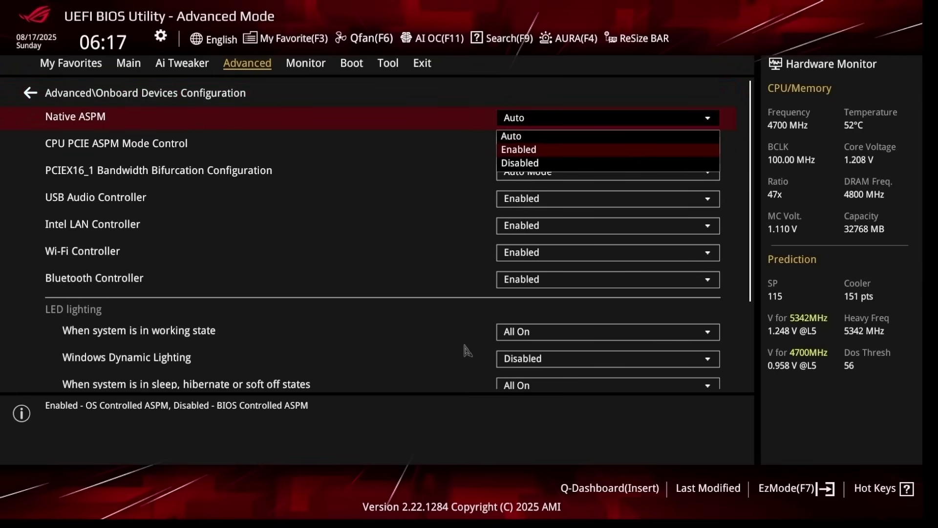
pyautogui.press('Down')
pyautogui.press('Return')
pyautogui.press('Down')
pyautogui.press('Return')
pyautogui.press('Up')
pyautogui.press('Up')
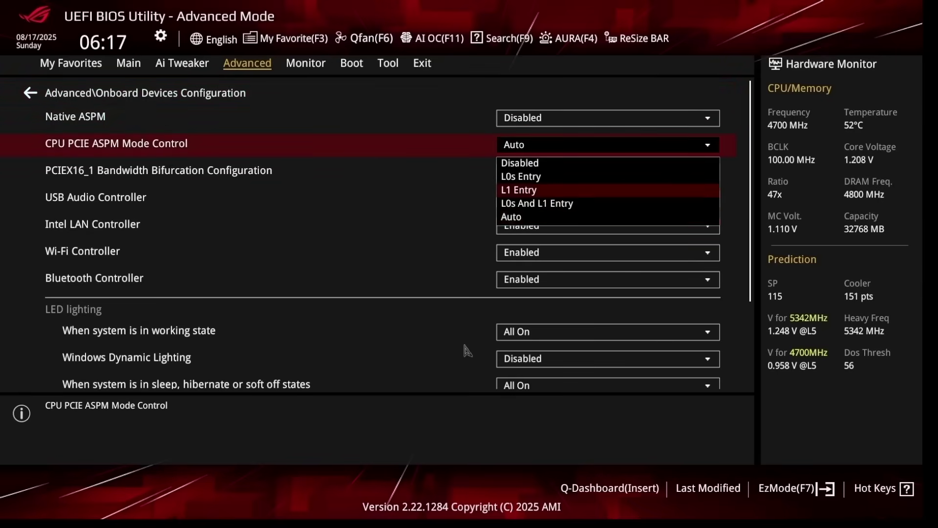
pyautogui.press('Up')
pyautogui.press('Up')
pyautogui.press('Return')
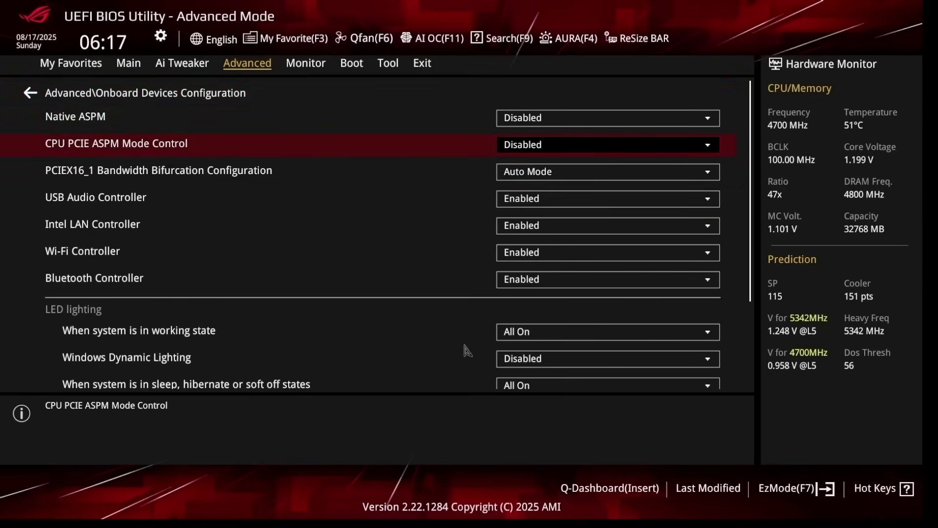
# Disable USB power delivery in both the S5 and S4 states.
pyautogui.press('Down')
pyautogui.press('Down')
pyautogui.press('Down')
pyautogui.press('Down')
pyautogui.press('Down')
pyautogui.press('Down')
pyautogui.press('Down')
pyautogui.press('Down')
pyautogui.press('Down')
pyautogui.press('Down')
pyautogui.press('Down')
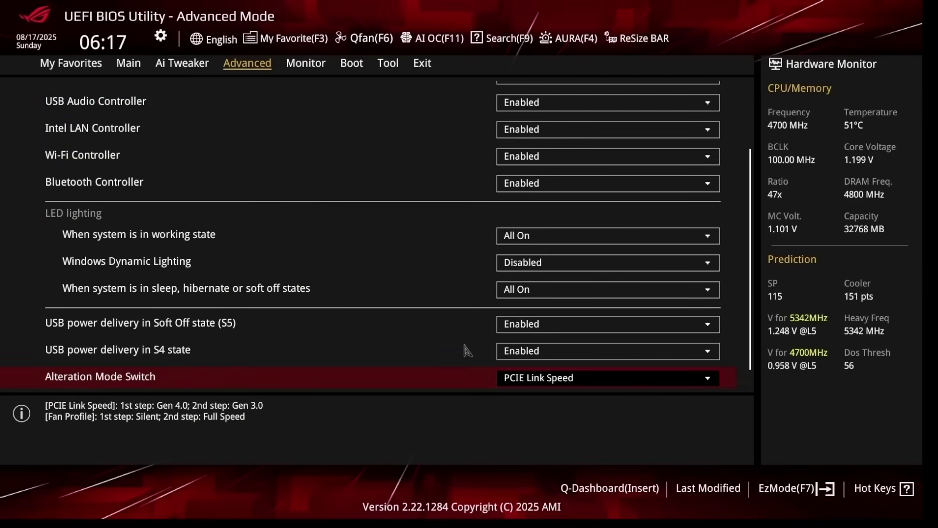
pyautogui.press('Up')
pyautogui.press('Up')
pyautogui.press('Return')
pyautogui.press('Up')
pyautogui.press('Return')
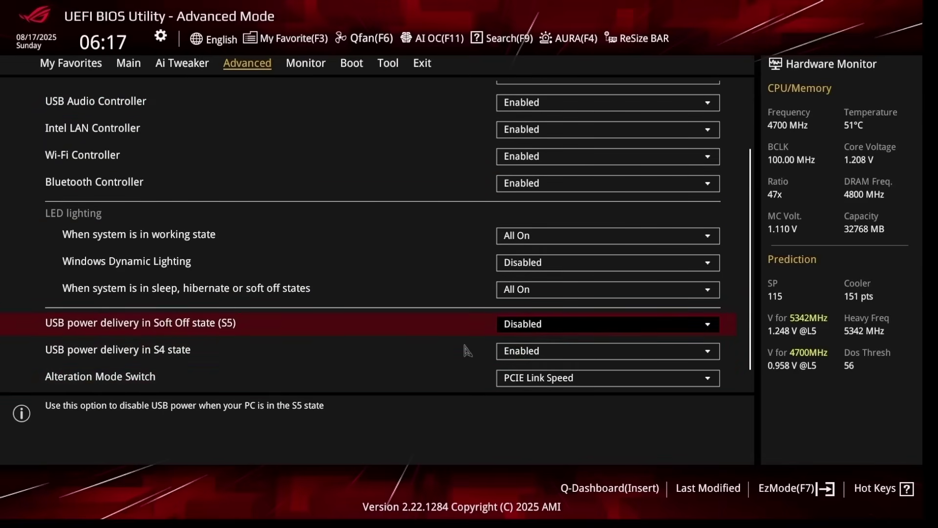
pyautogui.press('Down')
pyautogui.press('Return')
pyautogui.press('Up')
pyautogui.press('Return')
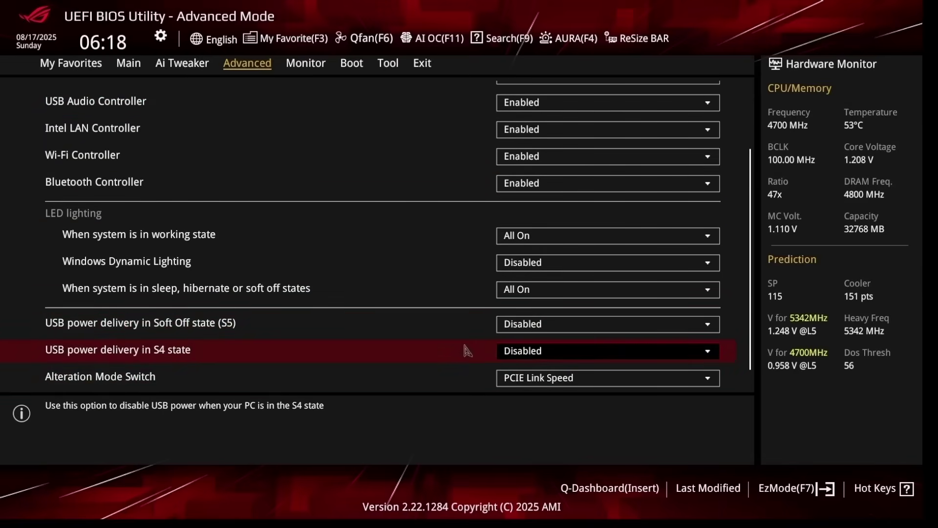
# Set Integrated Graphics to Disabled under Advanced > NB Configuration.
pyautogui.press('Escape')
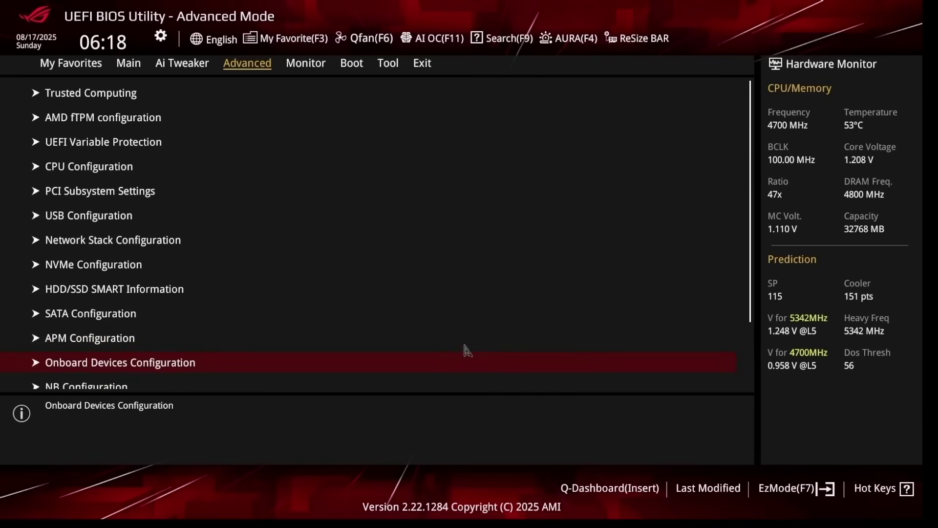
pyautogui.press('Down')
pyautogui.press('Return')
pyautogui.press('Down')
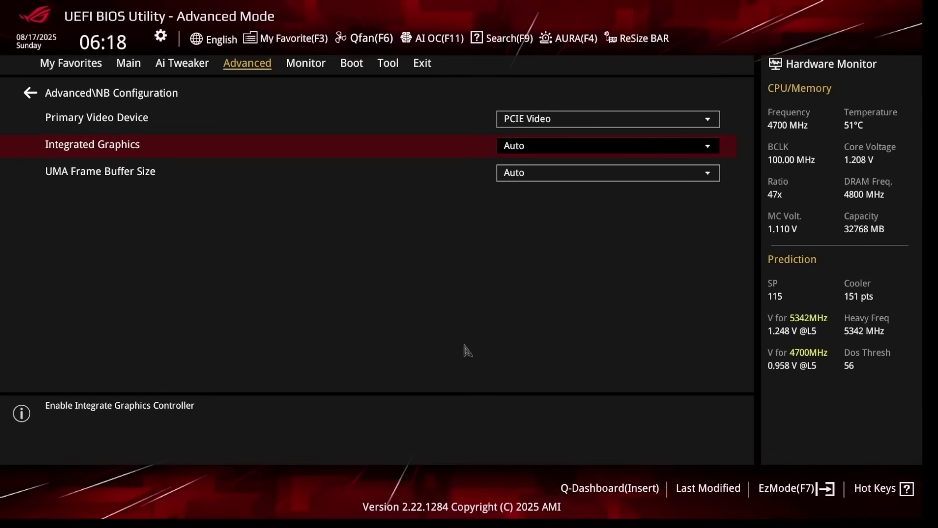
pyautogui.press('Return')
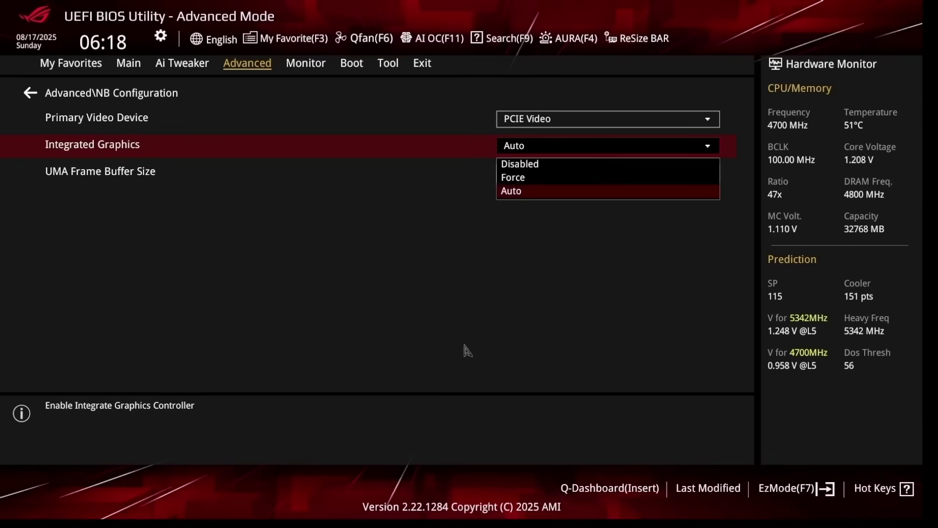
pyautogui.press('Up')
pyautogui.press('Up')
pyautogui.press('Return')
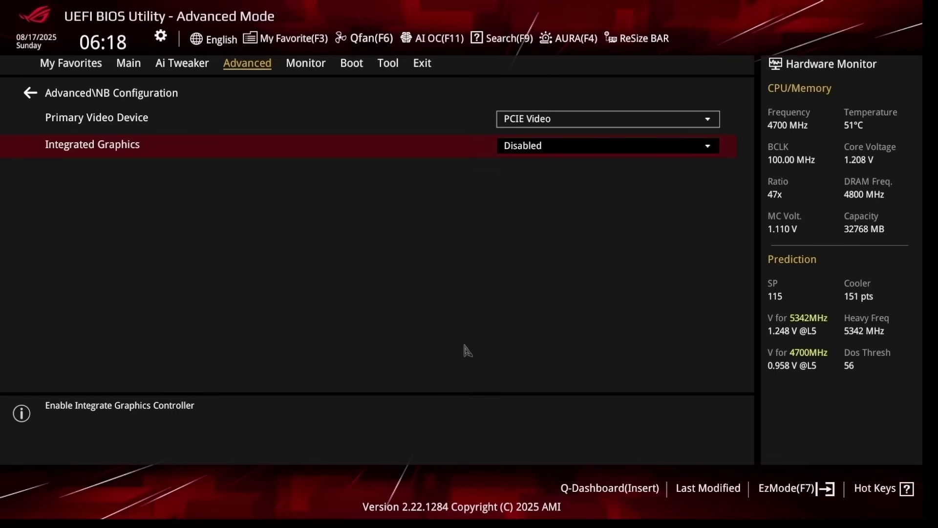
# In AMD CBS, set Global C-state Control and IOMMU to Disabled.
pyautogui.press('Escape')
pyautogui.press('Down')
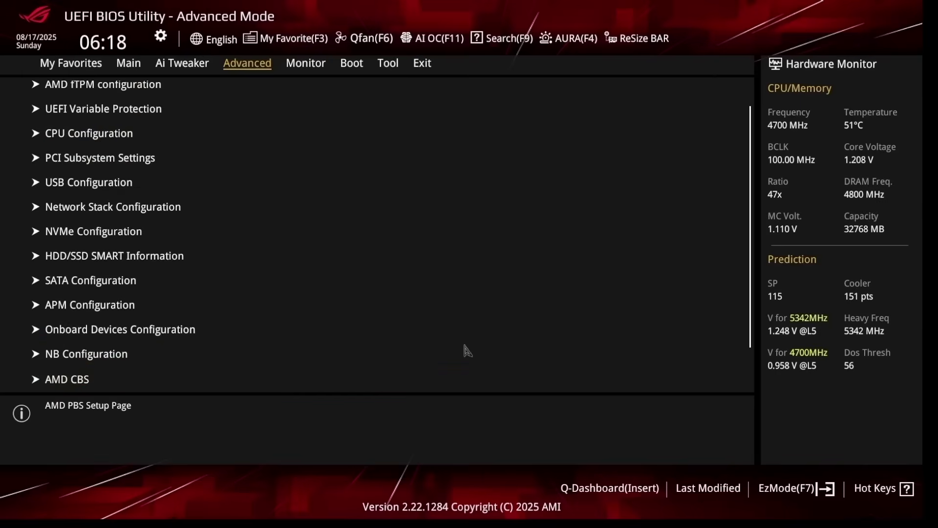
pyautogui.press('Return')
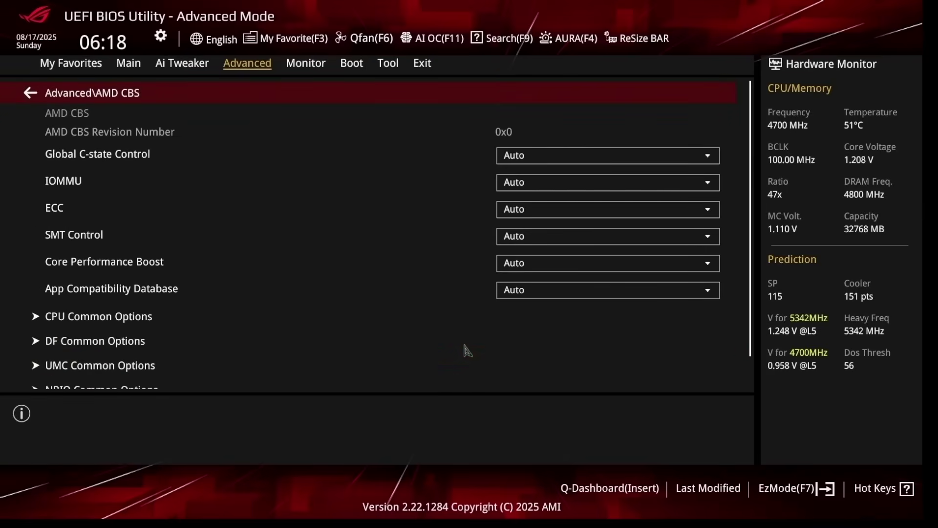
pyautogui.press('Down')
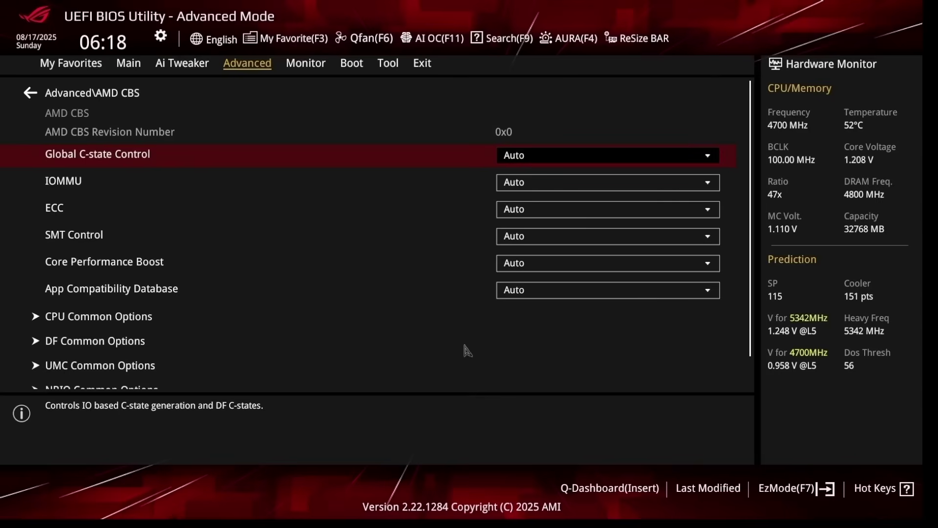
pyautogui.press('Return')
pyautogui.press('Up')
pyautogui.press('Up')
pyautogui.press('Return')
pyautogui.press('Down')
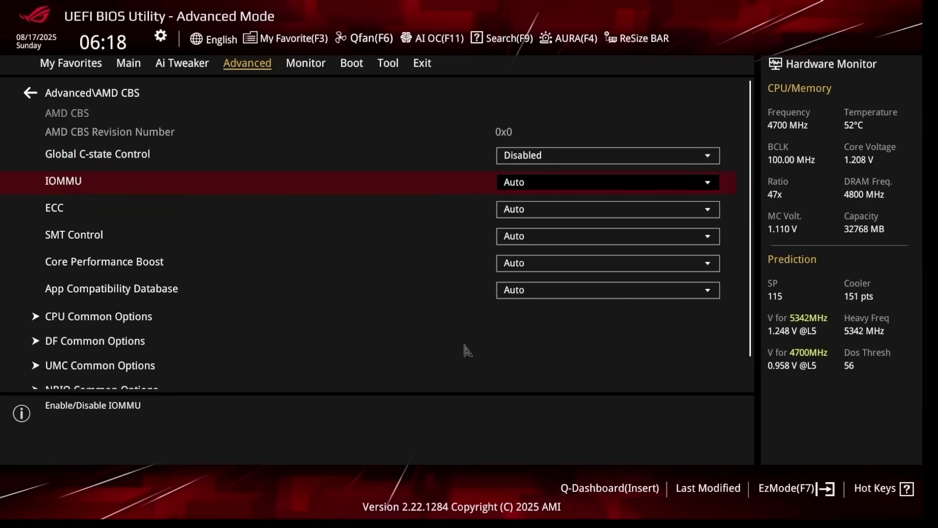
pyautogui.press('Return')
pyautogui.press('Up')
pyautogui.press('Up')
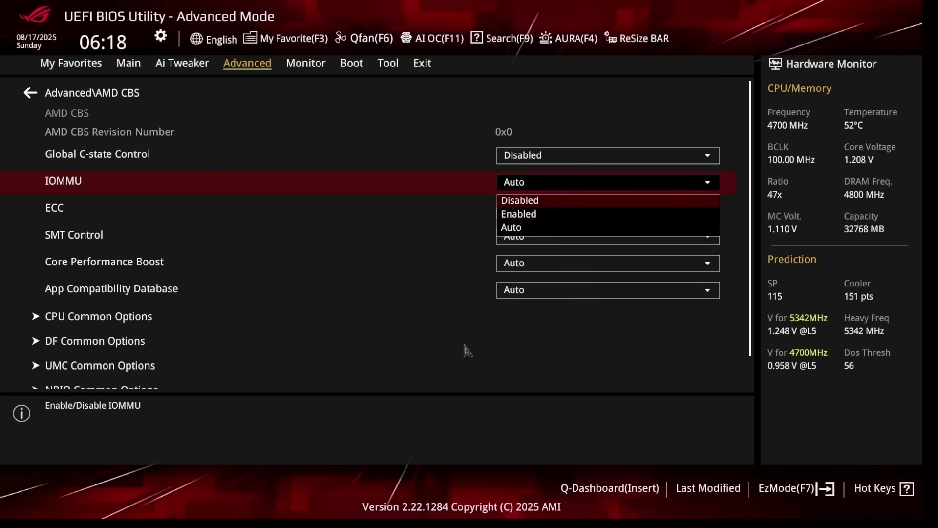
pyautogui.press('Return')
# Set ECC and App Compatibility Database to Disabled.
pyautogui.press('Down')
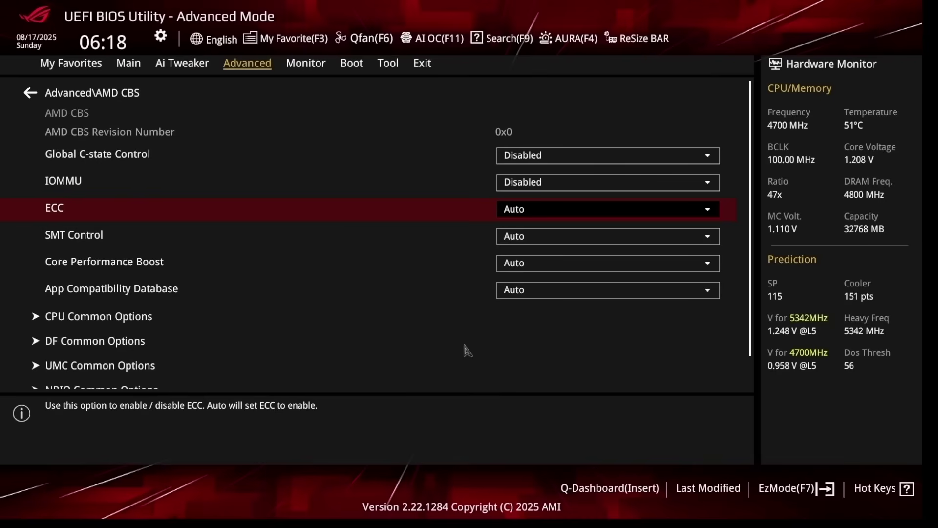
pyautogui.press('Return')
pyautogui.press('Up')
pyautogui.press('Up')
pyautogui.press('Return')
pyautogui.press('Down')
pyautogui.press('Down')
pyautogui.press('Down')
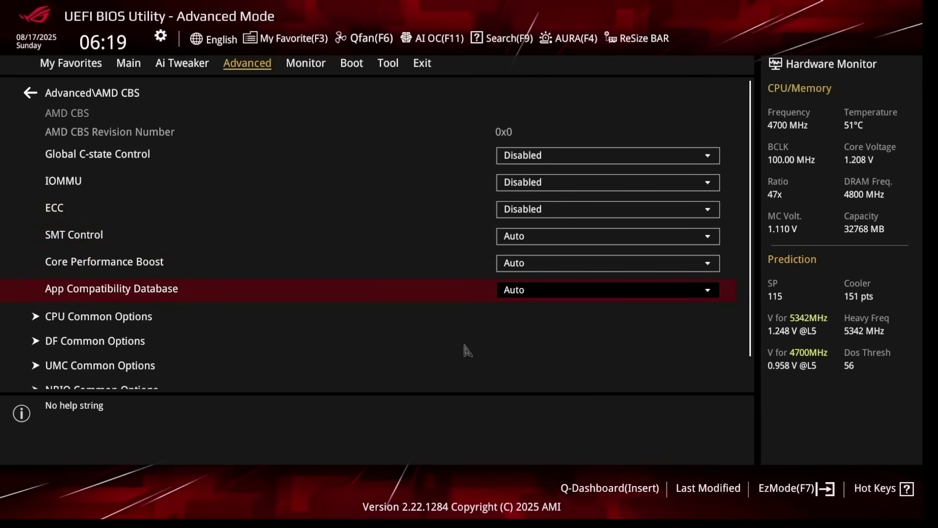
pyautogui.press('Return')
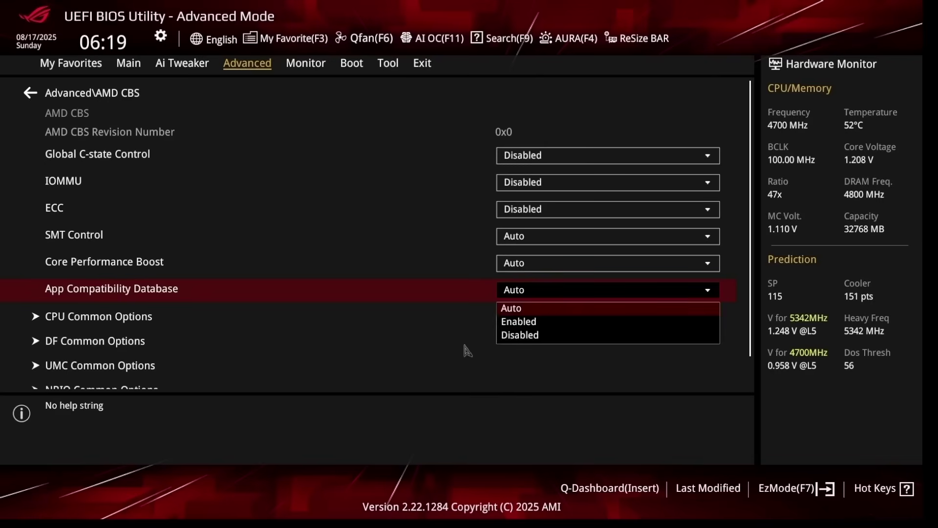
pyautogui.press('Down')
pyautogui.press('Down')
pyautogui.press('Return')
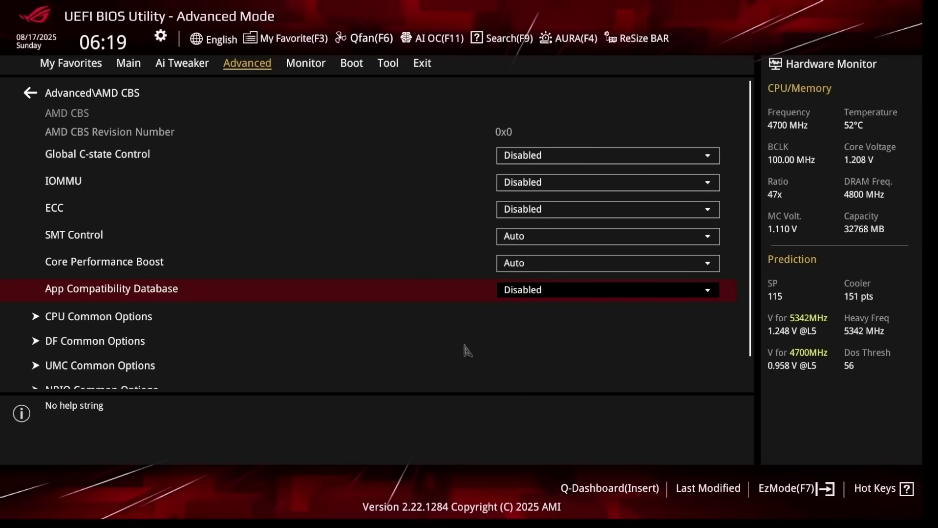
# Set CPU_FAN to Full Speed in Q-Fan Control.
pyautogui.press('Left')
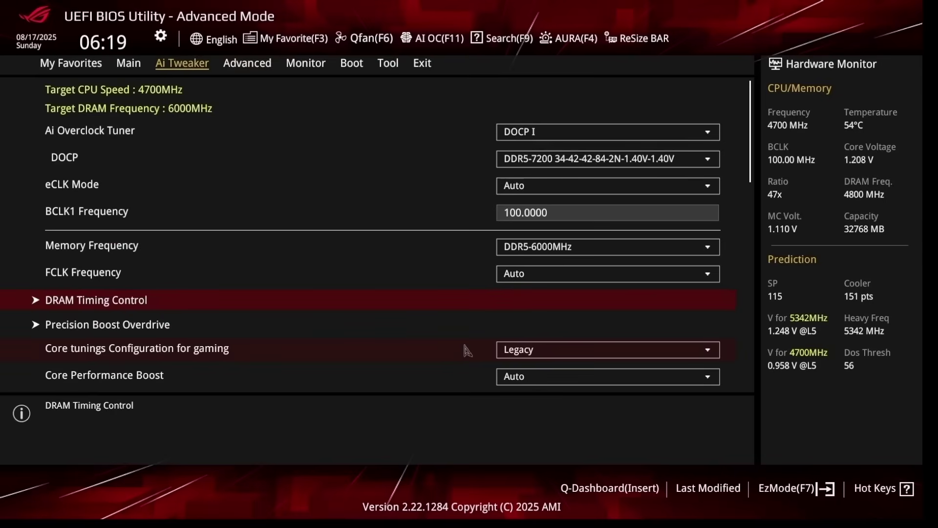
pyautogui.press('F6')
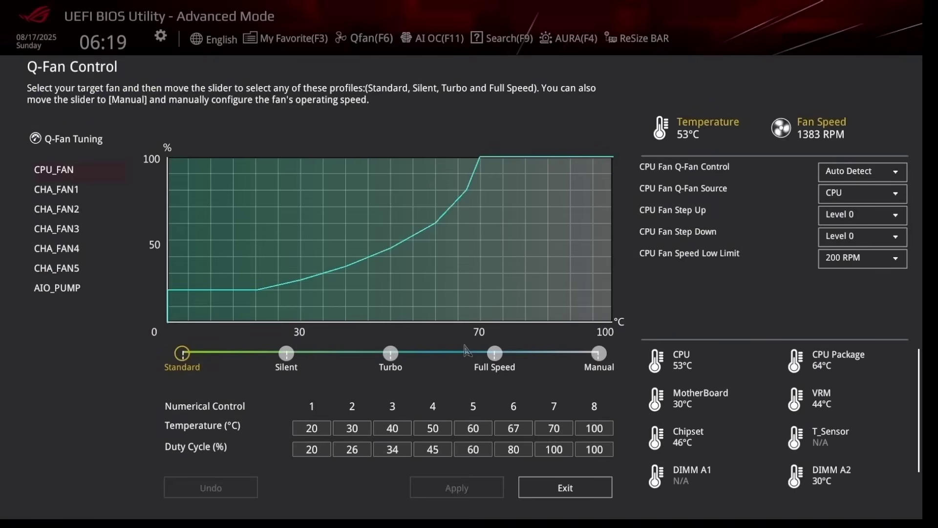
pyautogui.click(512, 362)
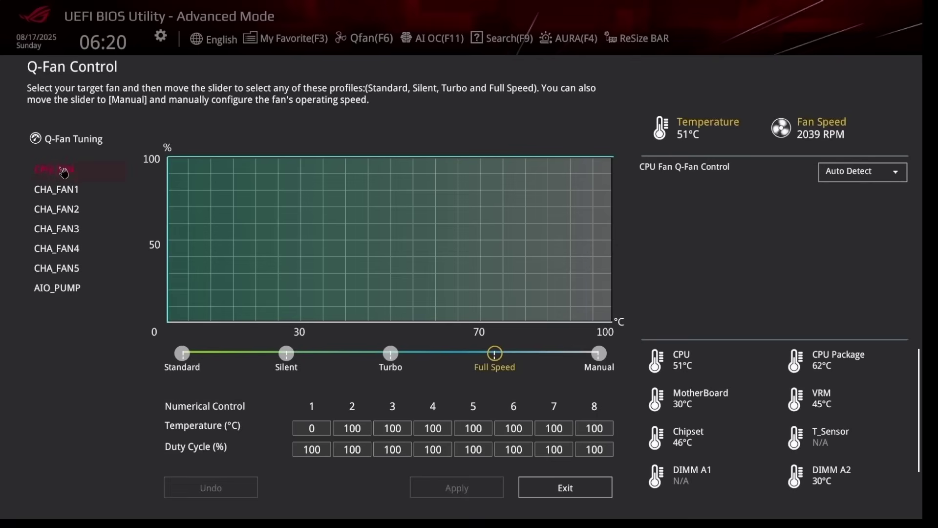
# Give chassis fan 1 the Turbo profile and apply it to all chassis fans.
pyautogui.click(56, 293)
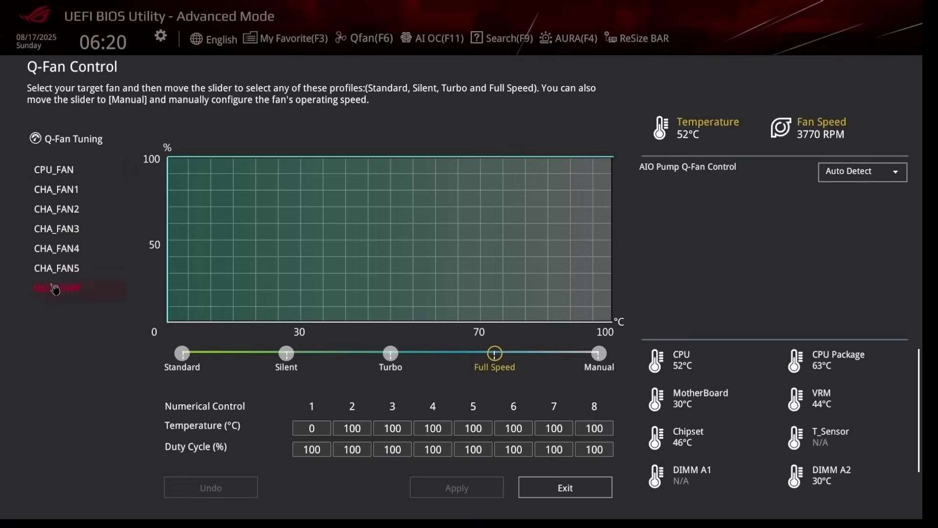
pyautogui.click(86, 195)
pyautogui.click(389, 353)
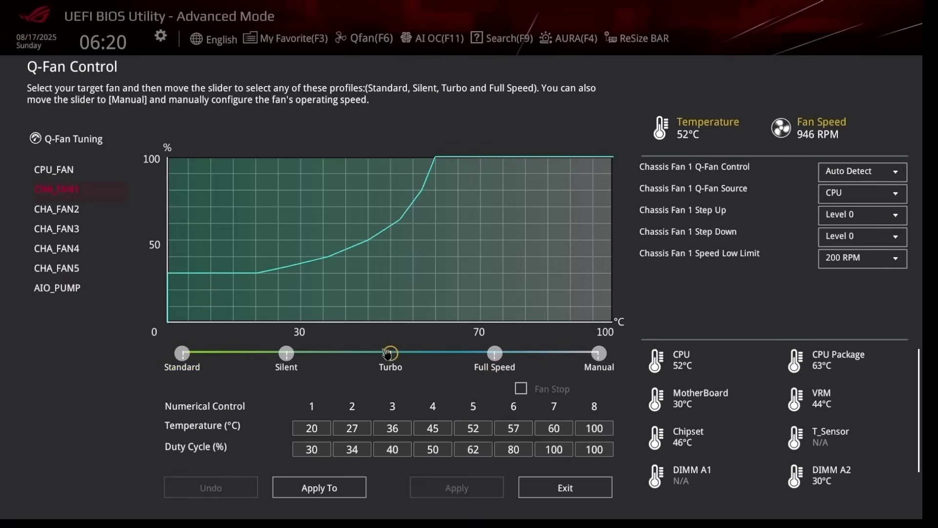
pyautogui.press('Down')
pyautogui.press('Down')
pyautogui.press('Up')
pyautogui.press('Up')
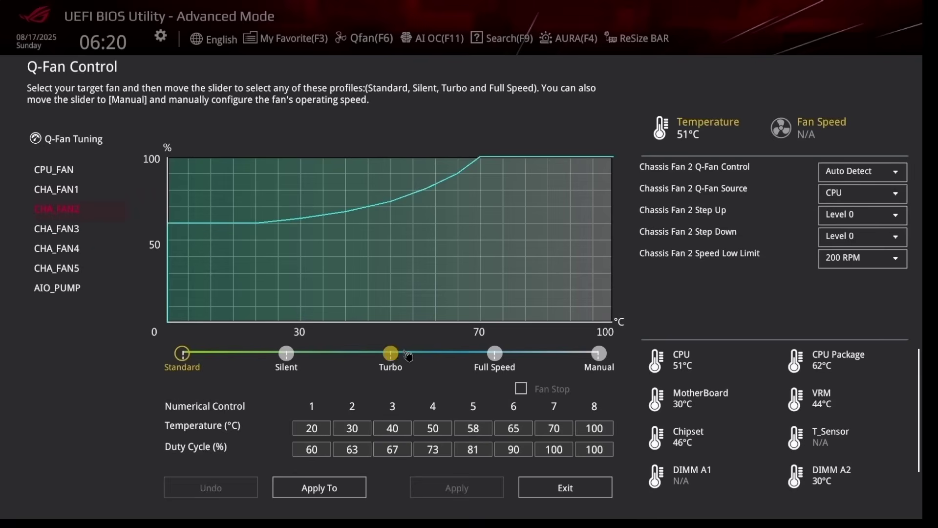
pyautogui.click(405, 352)
pyautogui.click(333, 486)
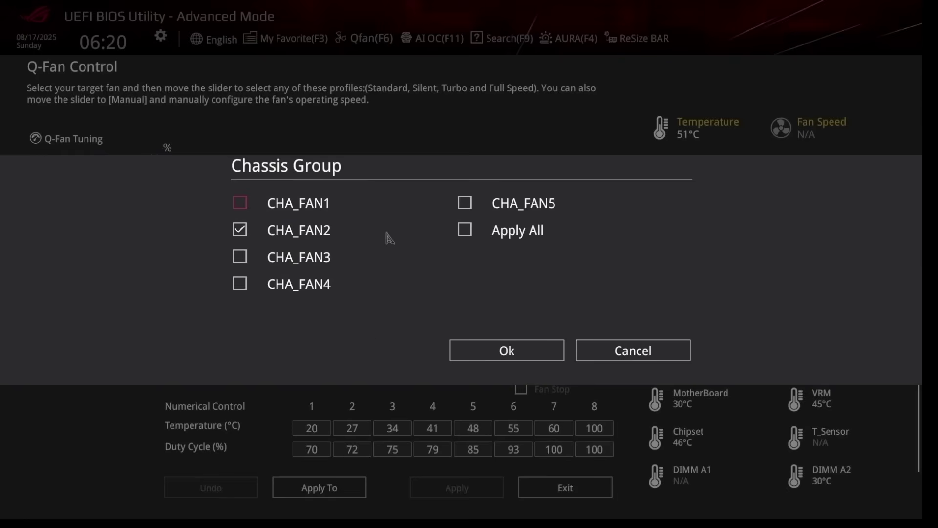
pyautogui.click(465, 238)
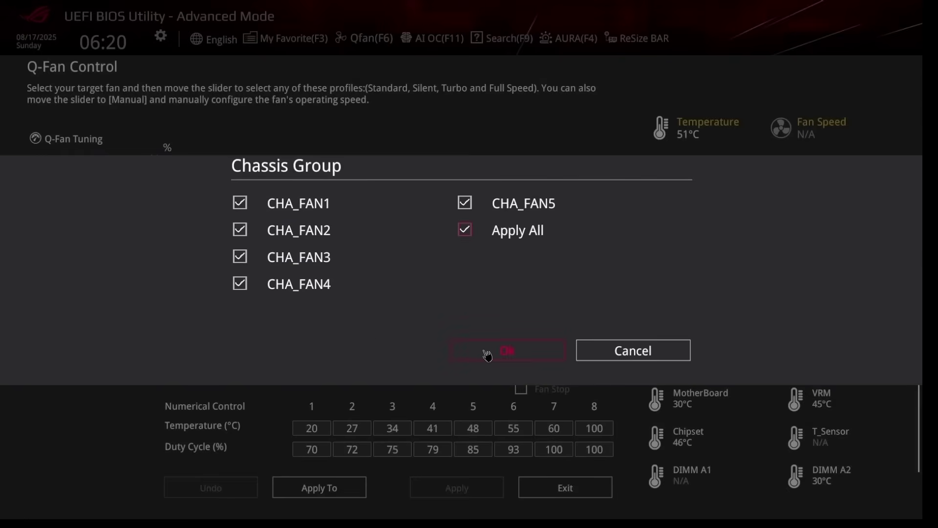
# Confirm the all-chassis-fan profile, then disable DriverHub and automatic ASUS utility installation.
pyautogui.click(489, 357)
pyautogui.click(603, 483)
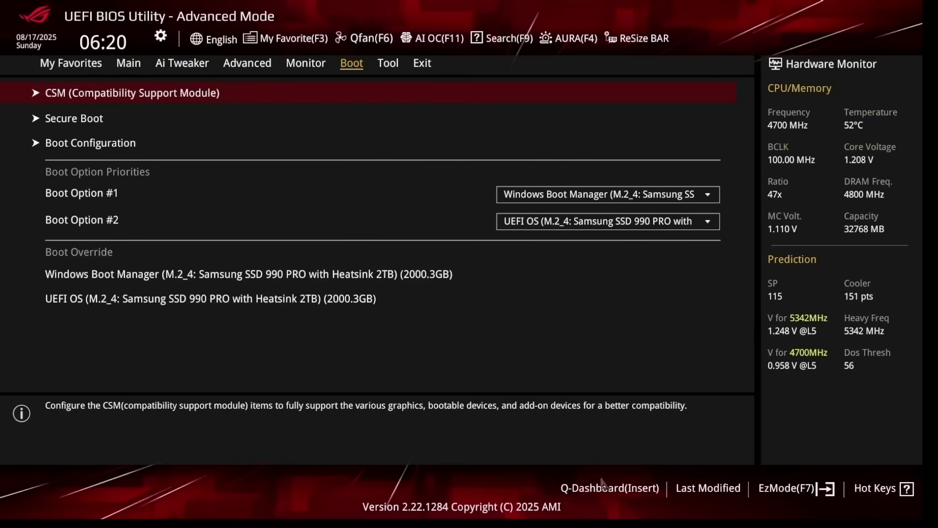
pyautogui.press('Right')
pyautogui.press('Down')
pyautogui.press('Down')
pyautogui.press('Down')
pyautogui.press('Down')
pyautogui.press('Down')
pyautogui.press('Down')
pyautogui.press('Down')
pyautogui.press('Down')
pyautogui.press('Down')
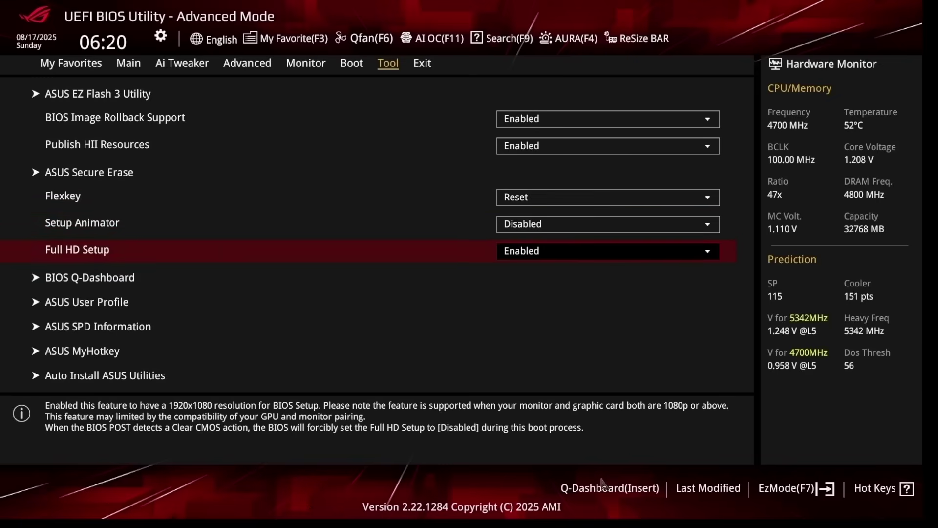
pyautogui.press('Return')
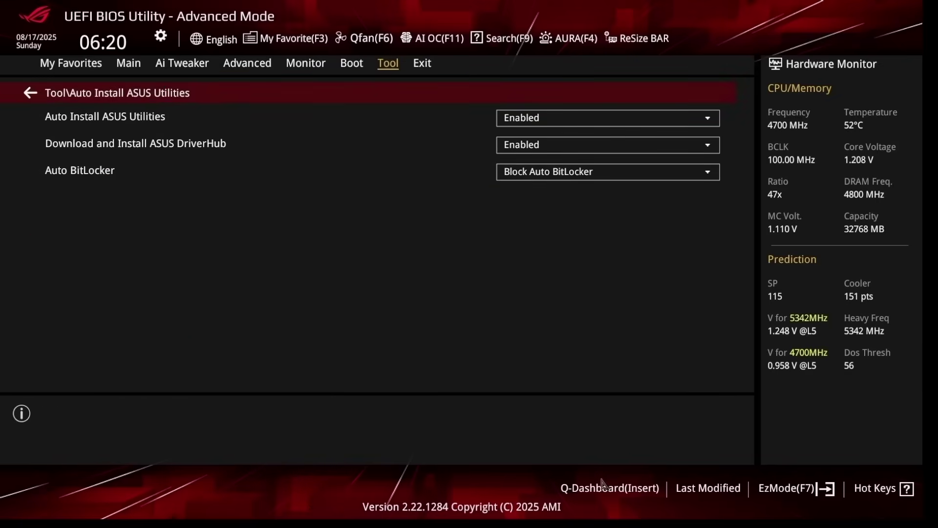
pyautogui.press('Down')
pyautogui.press('Return')
pyautogui.press('Return')
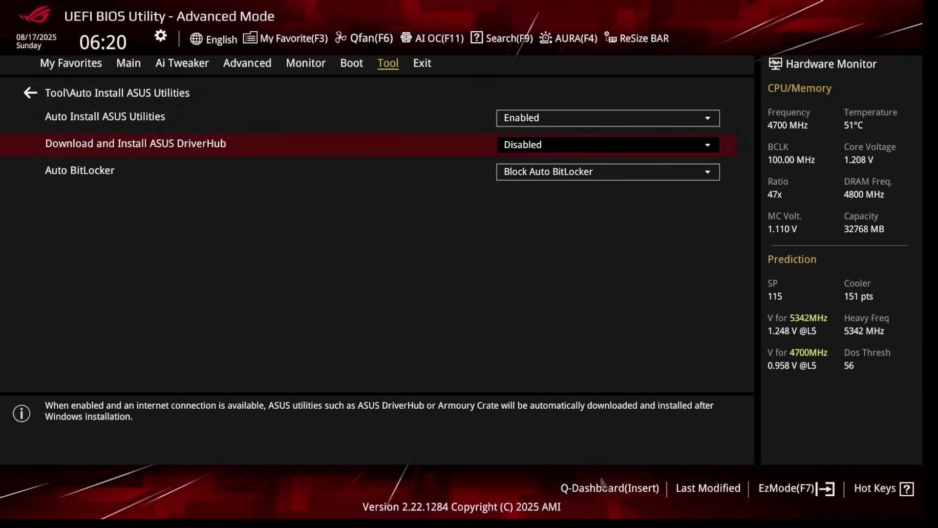
pyautogui.press('Up')
pyautogui.press('Return')
pyautogui.press('Return')
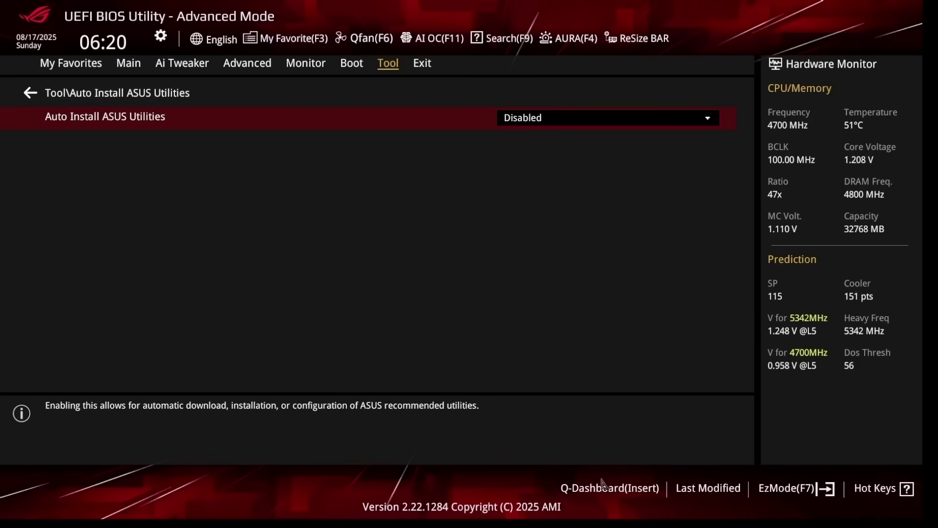
pyautogui.press('Escape')
# Save the current settings to ASUS User Profile 1 named BIOSSETTINGS.
pyautogui.press('Up')
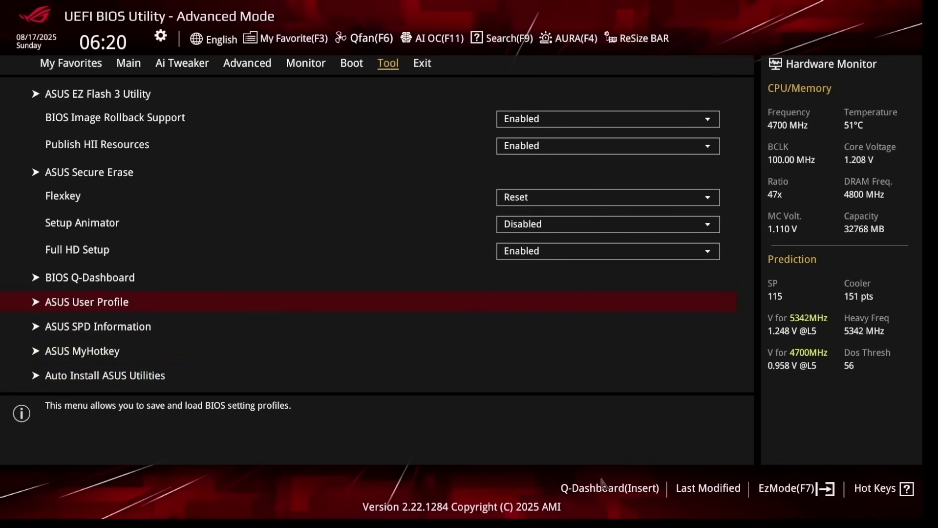
pyautogui.press('Return')
pyautogui.press('Down')
pyautogui.press('Up')
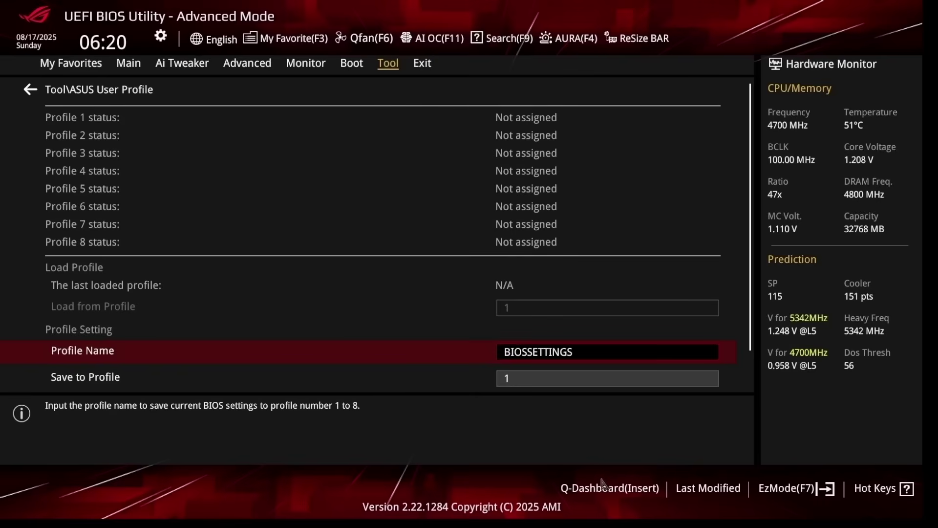
pyautogui.press('Down')
pyautogui.press('Return')
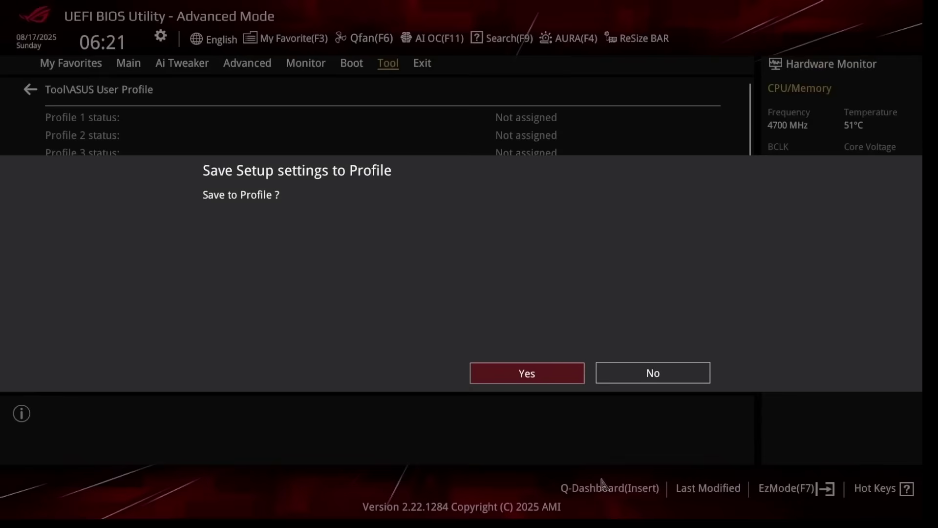
pyautogui.press('Return')
pyautogui.press('Right')
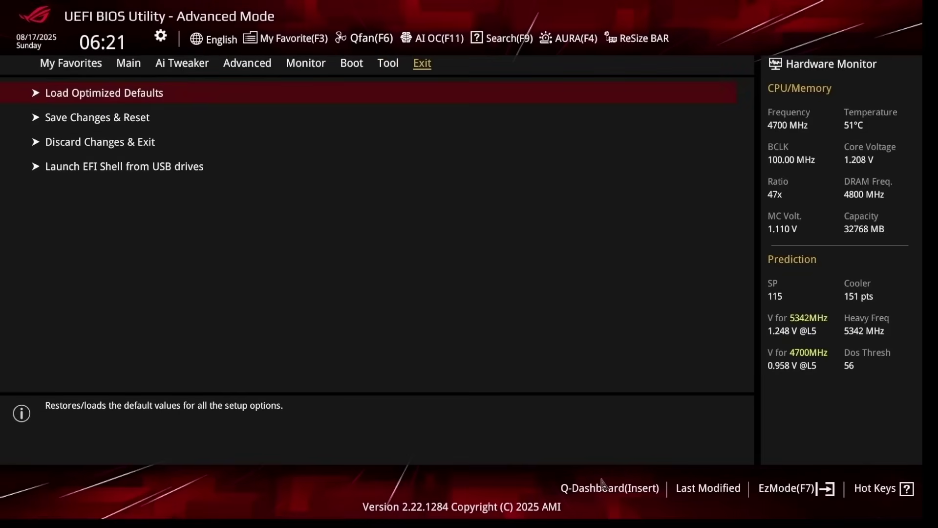